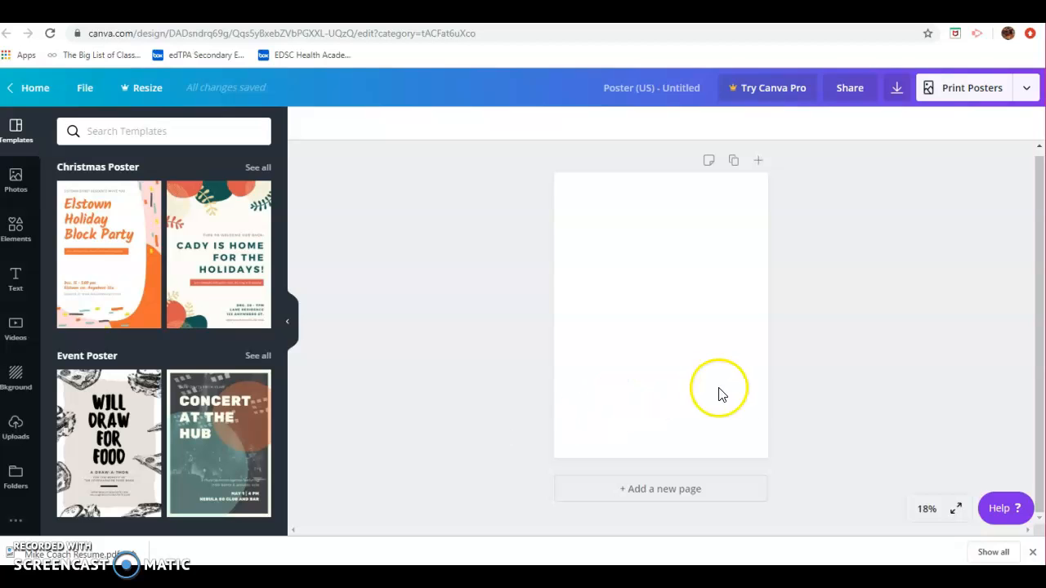
- Look through the stock photo library for a picture suitable for the poster
left_click(18, 189)
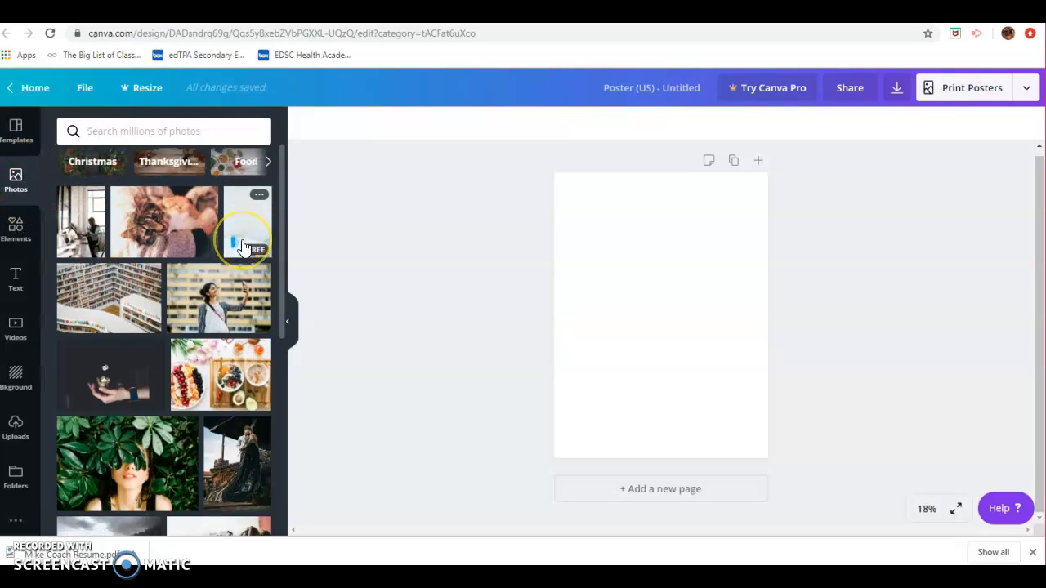
scroll(243, 245, "down", 1)
scroll(242, 228, "down", 4)
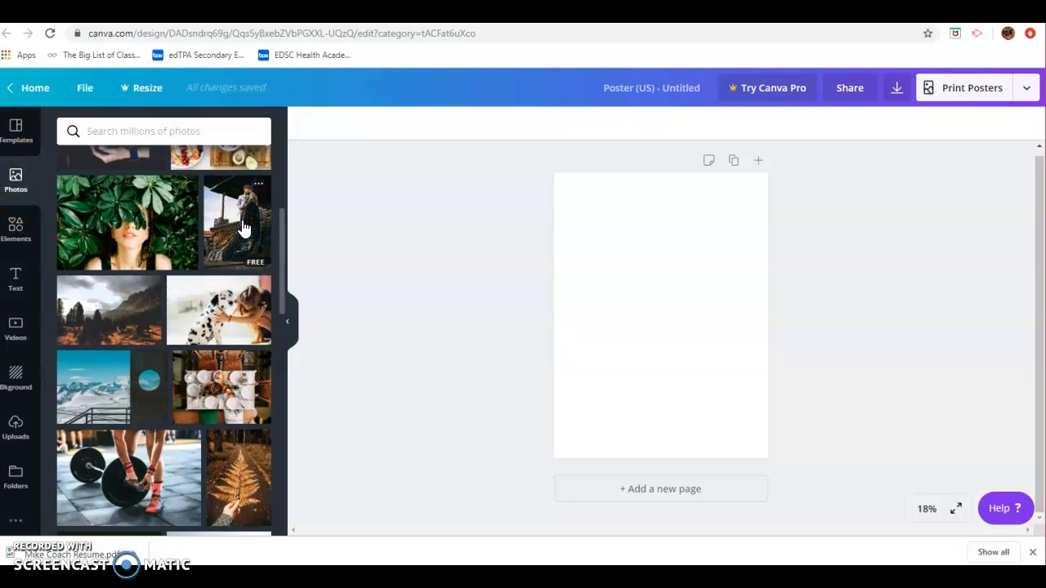
left_click(244, 346)
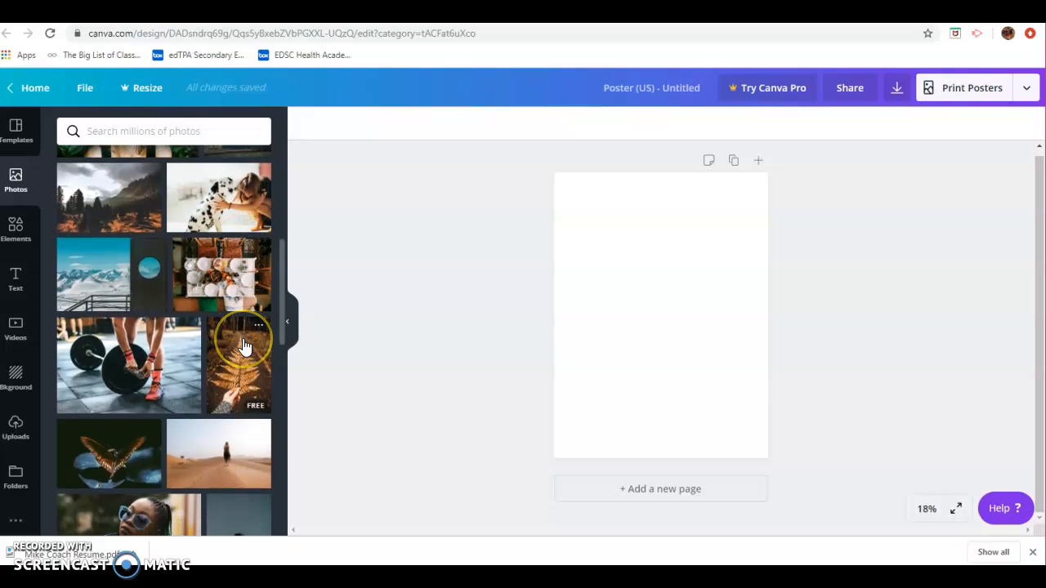
scroll(244, 346, "down", 5)
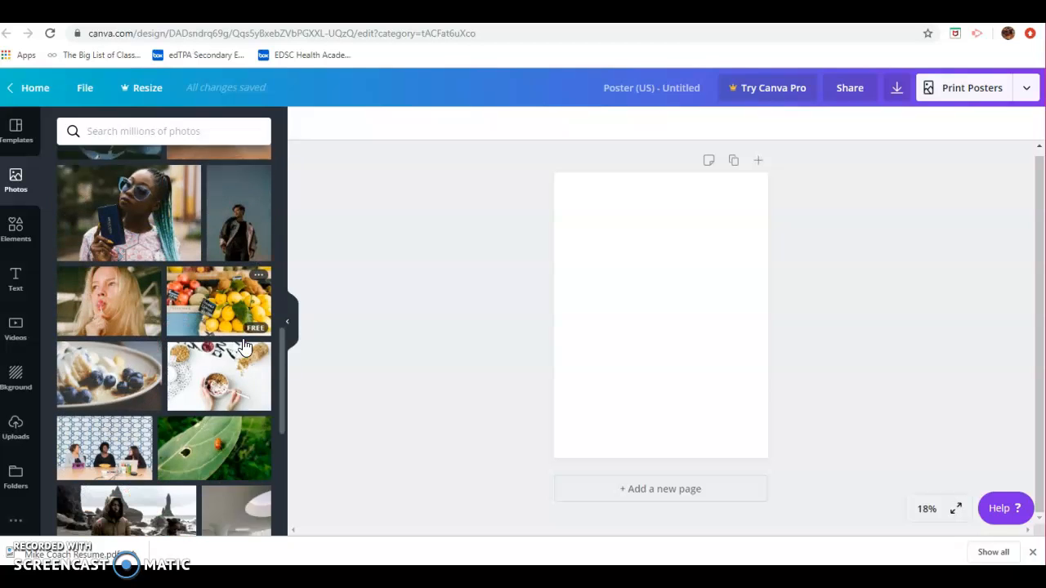
scroll(245, 347, "down", 4)
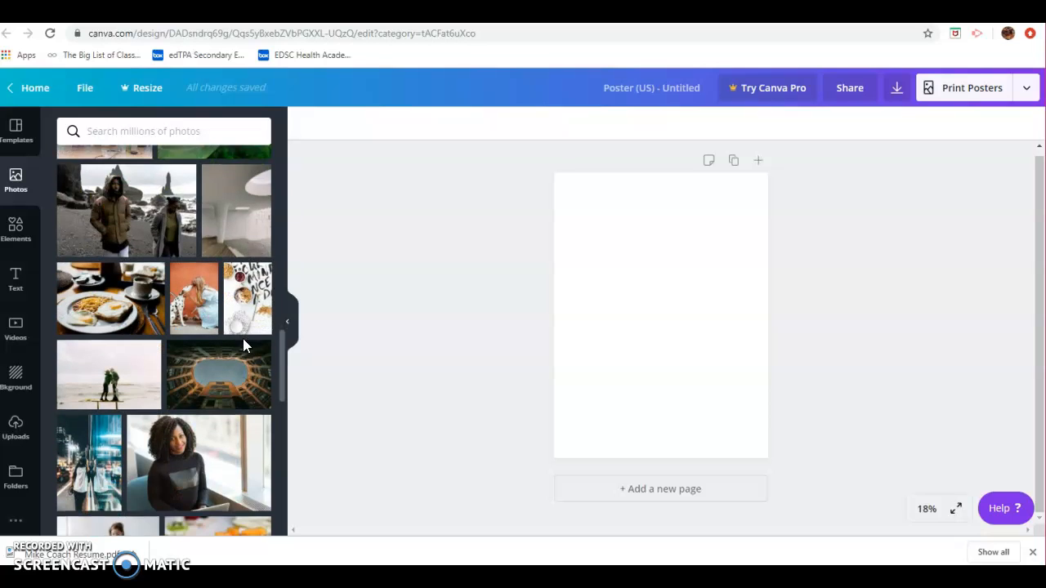
scroll(244, 346, "down", 4)
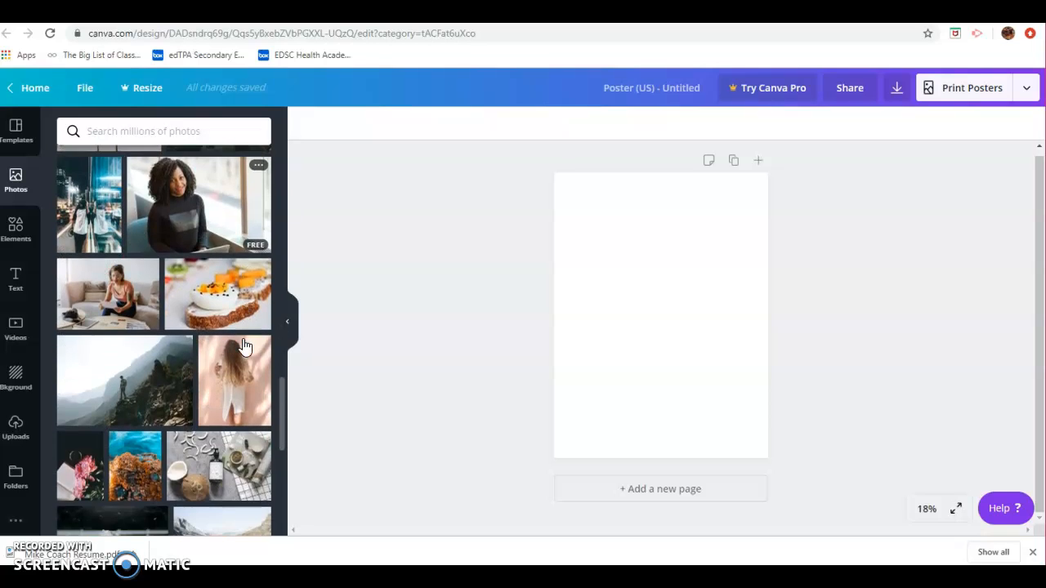
scroll(245, 347, "down", 8)
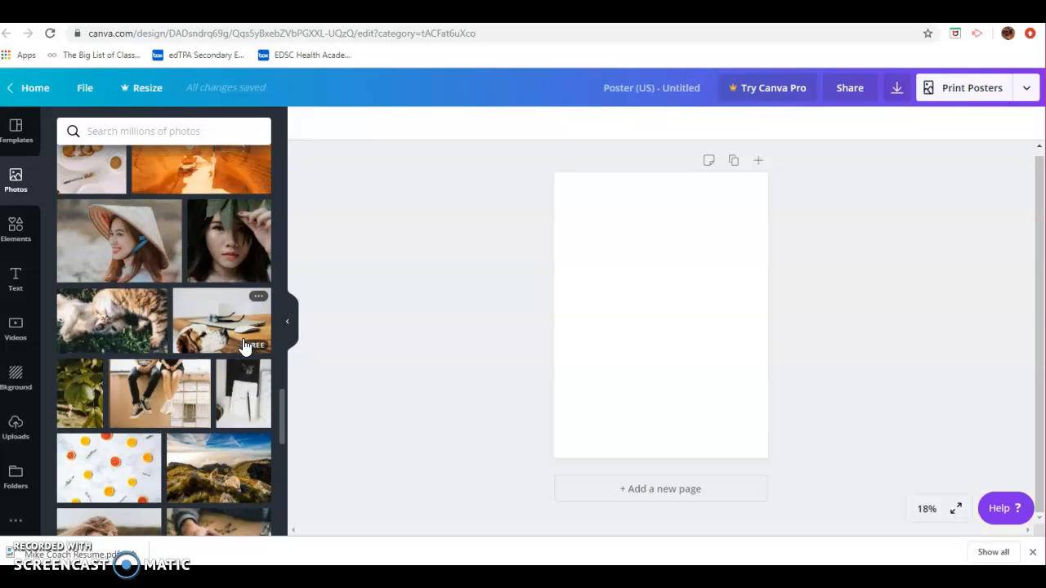
- Search the photos for "smoke" and add the picture of the silhouetted figure in red smoke to the poster
left_click(137, 129)
type("s")
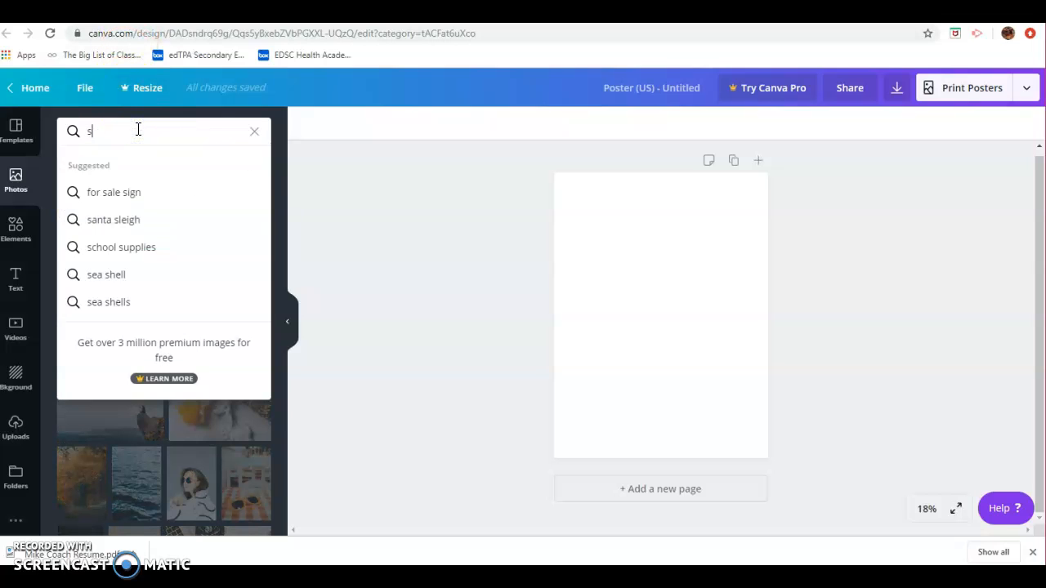
type("moke")
key("Return")
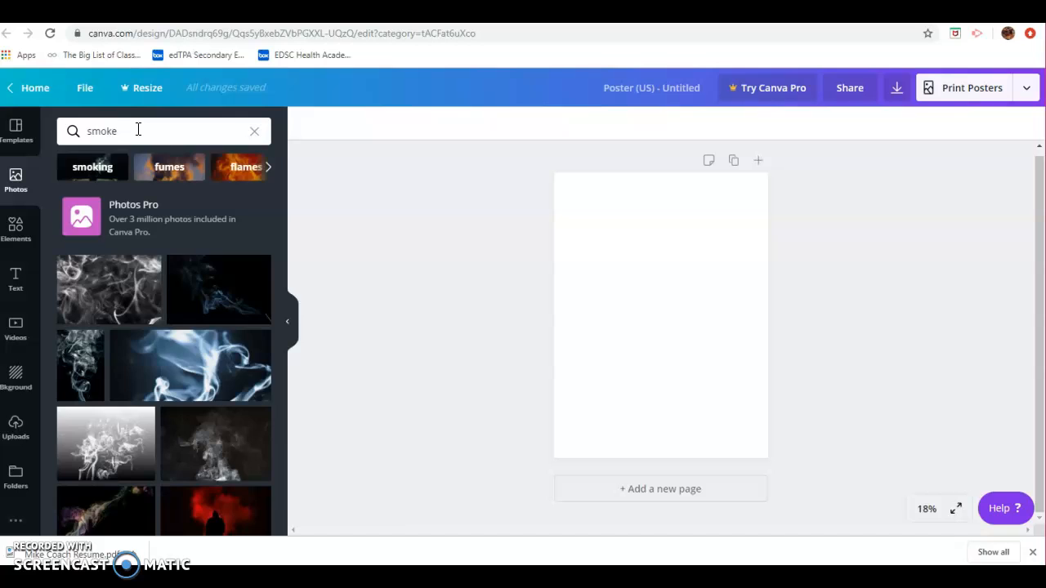
scroll(141, 346, "down", 2)
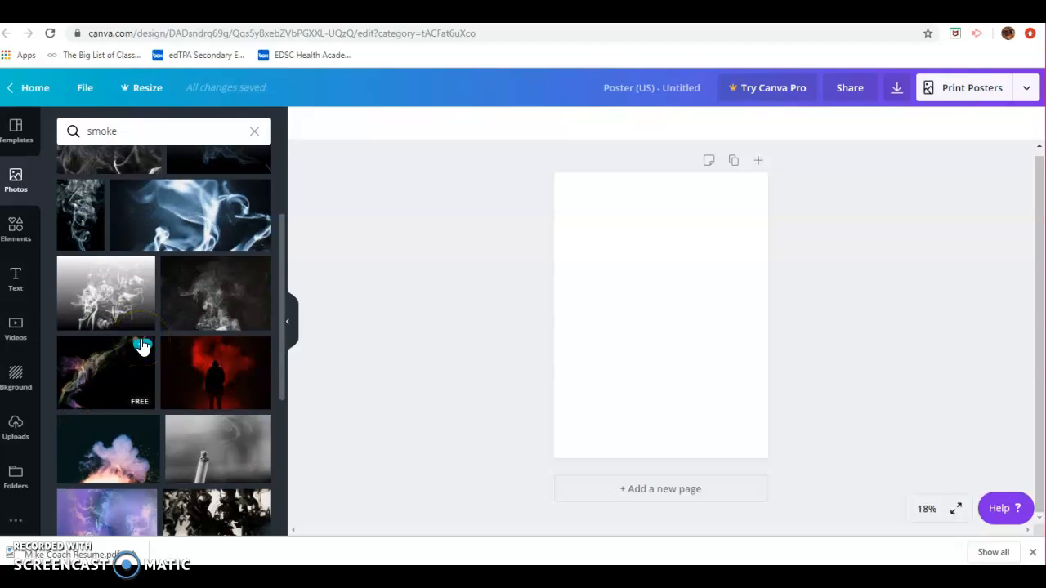
scroll(127, 234, "down", 2)
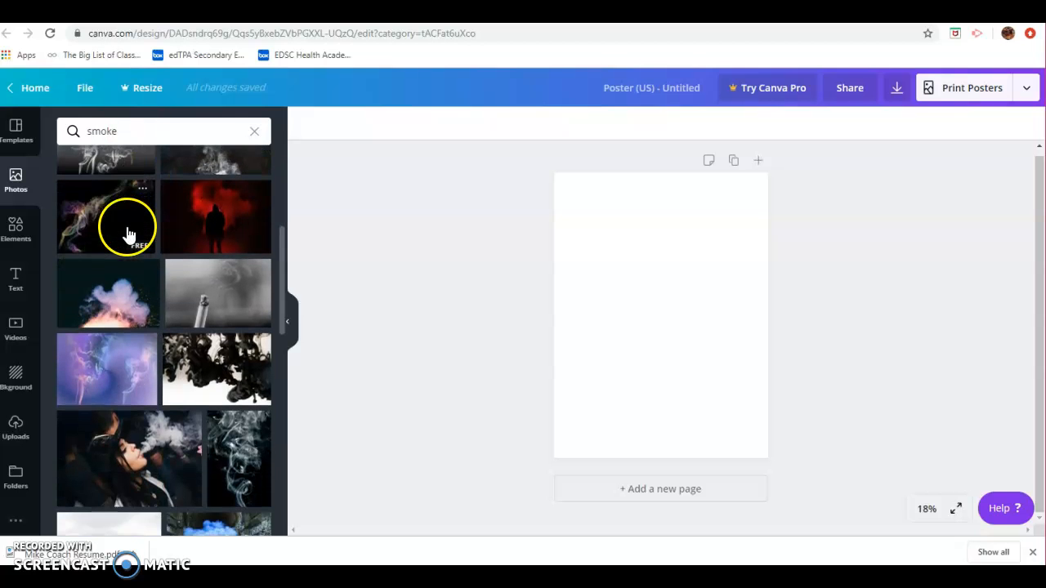
left_click(228, 221)
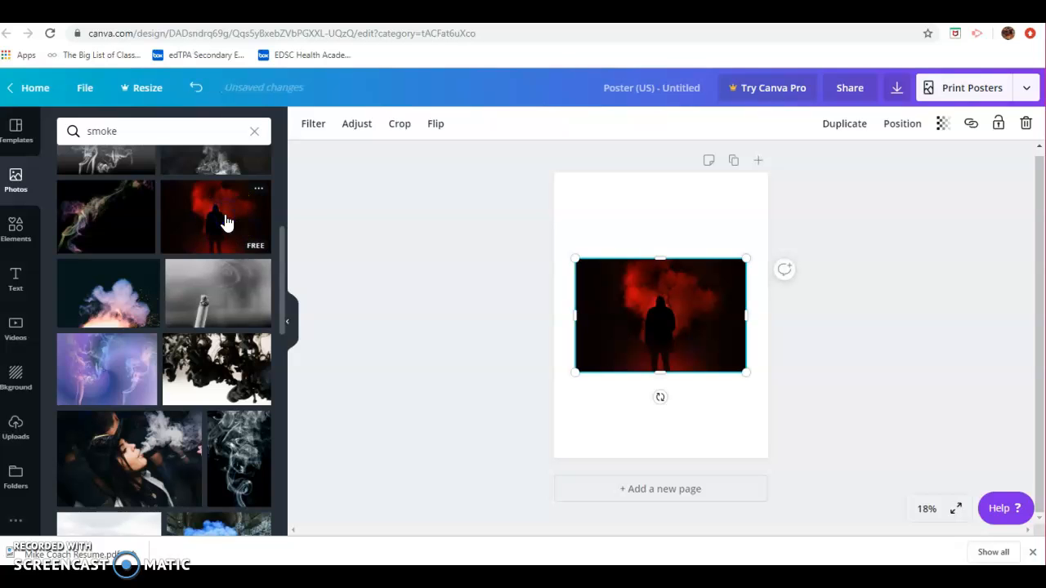
- Enlarge the red smoke photo to span the page's full width from its top edge, leaving a blank strip along the bottom
left_click_drag(747, 371, 719, 444)
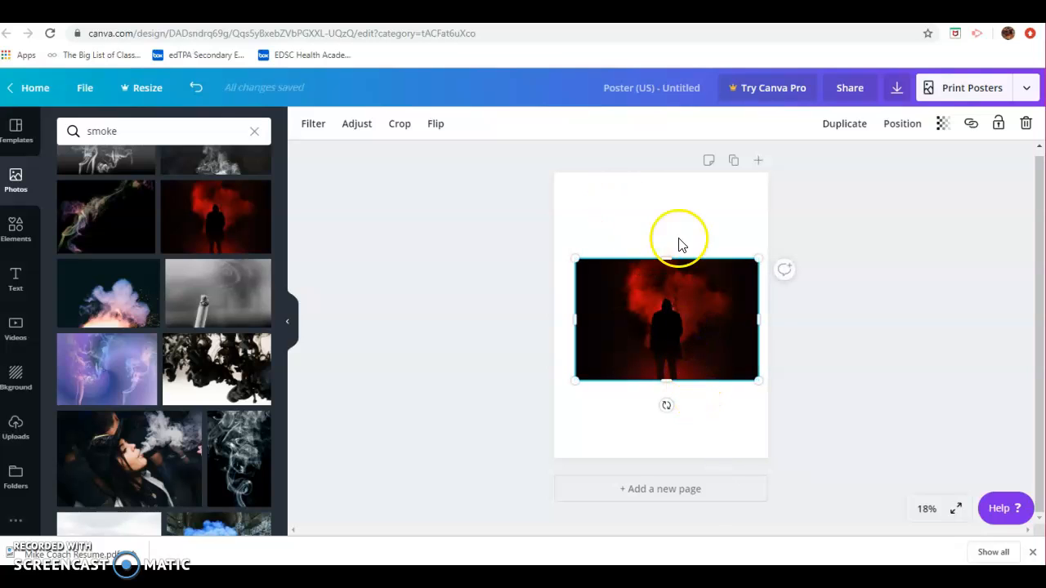
left_click_drag(664, 261, 661, 173)
left_click_drag(661, 378, 669, 396)
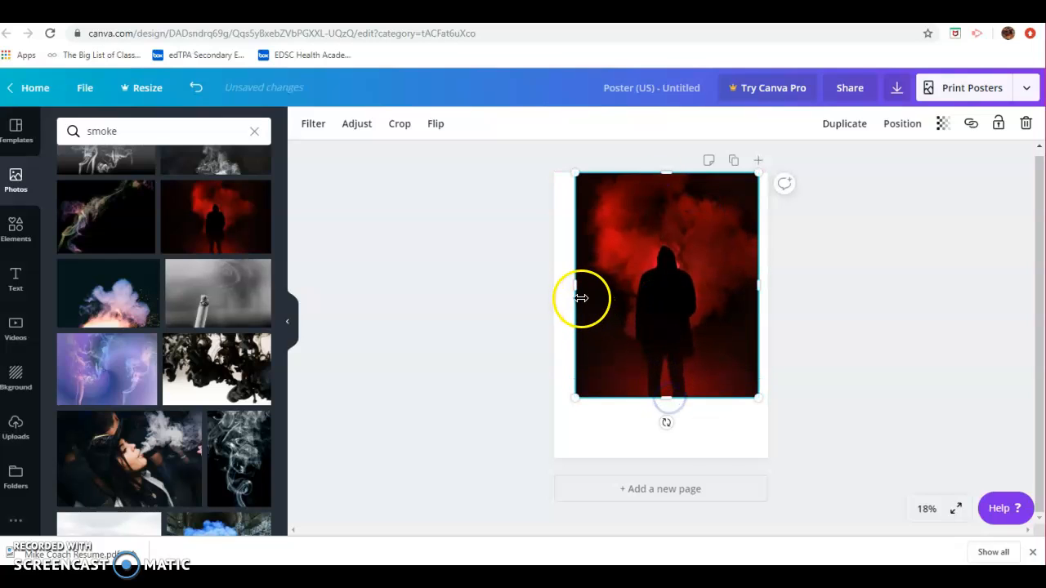
left_click_drag(577, 285, 553, 283)
left_click_drag(761, 282, 771, 284)
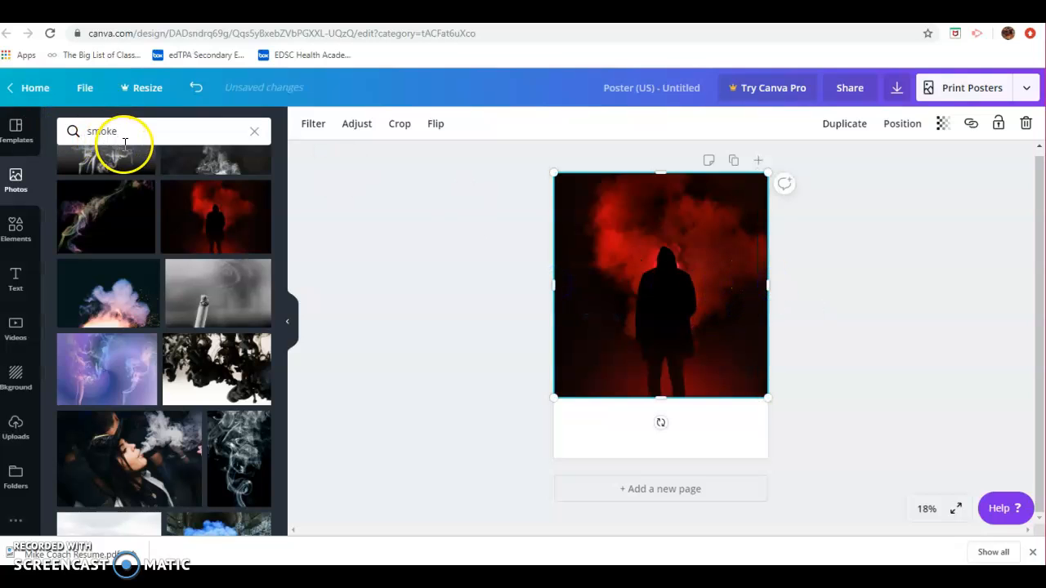
- Look through the element categories, from grids, shapes and frames to stickers, charts, lines and icons
left_click(25, 217)
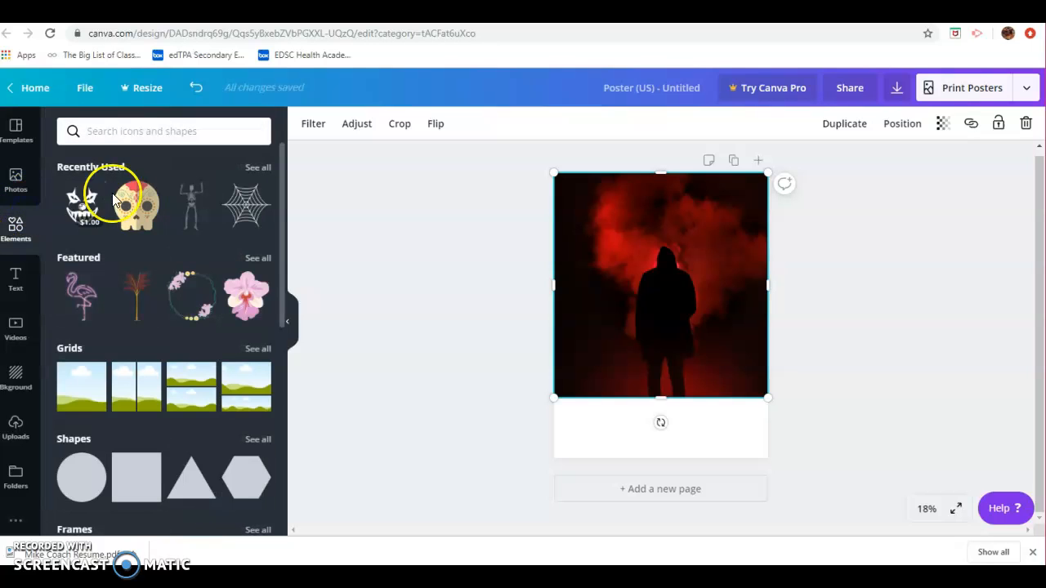
scroll(84, 265, "down", 3)
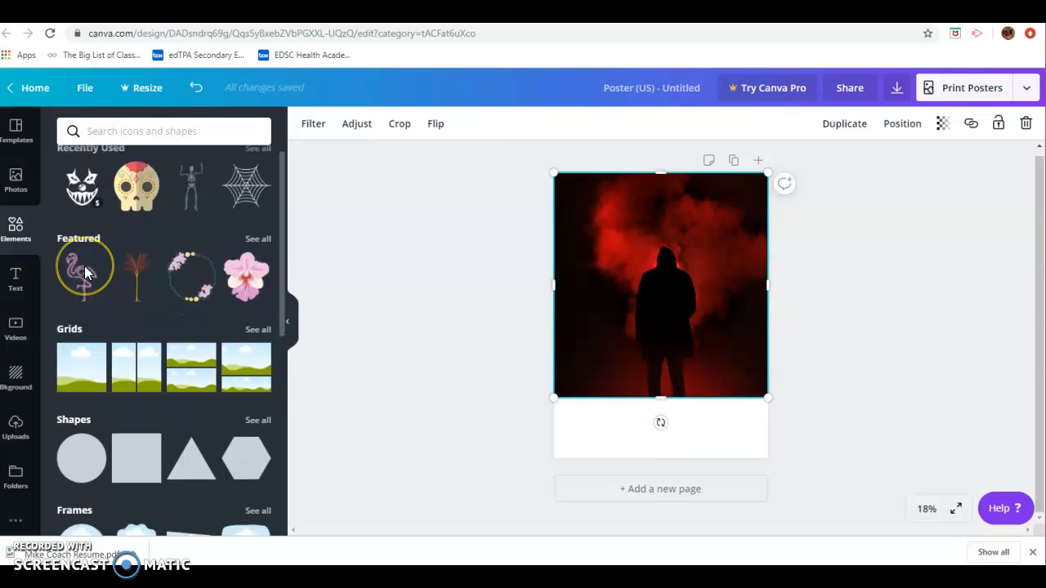
scroll(84, 273, "up", 3)
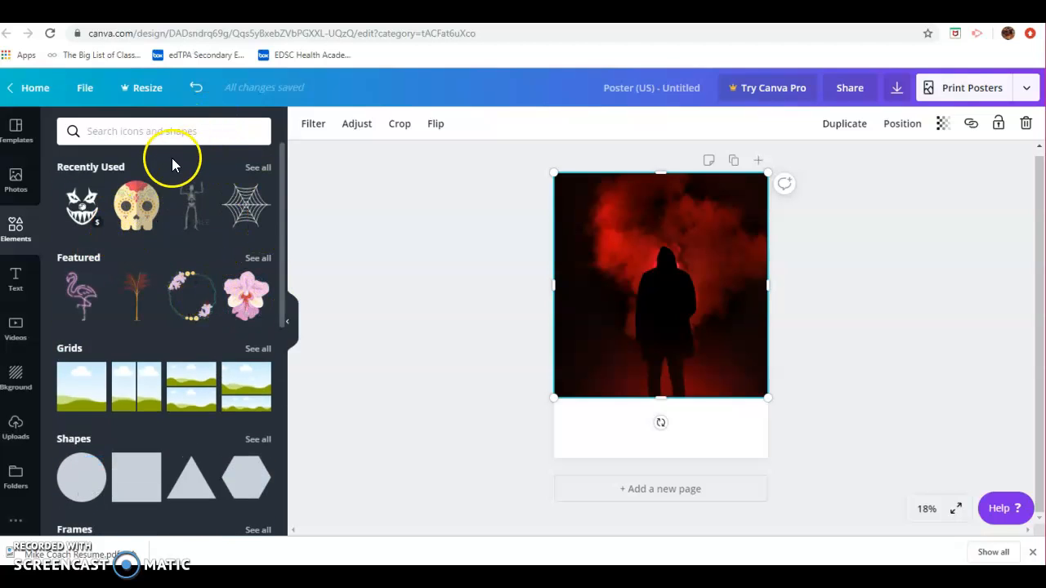
scroll(124, 376, "down", 3)
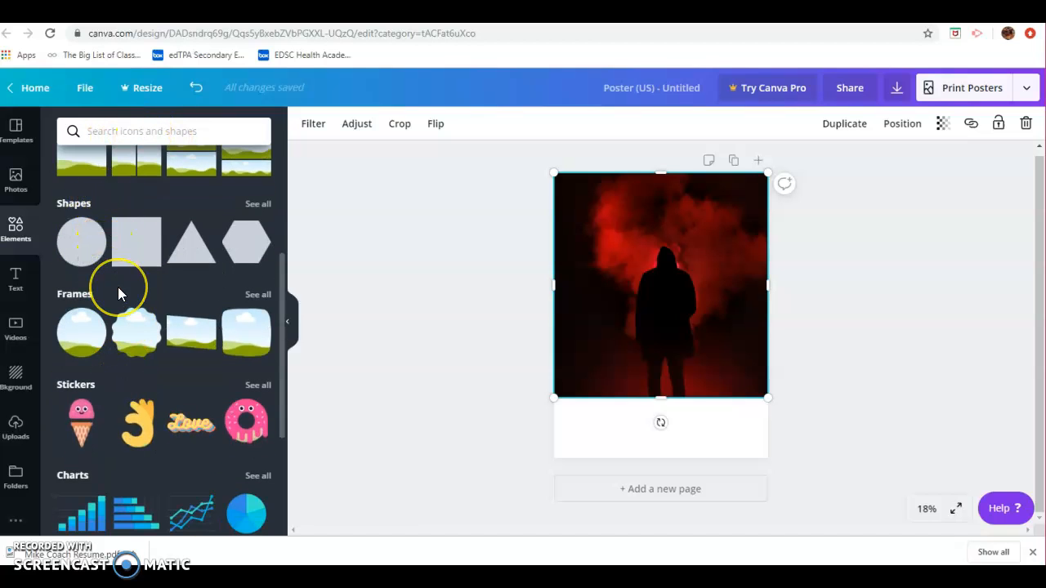
scroll(117, 287, "down", 2)
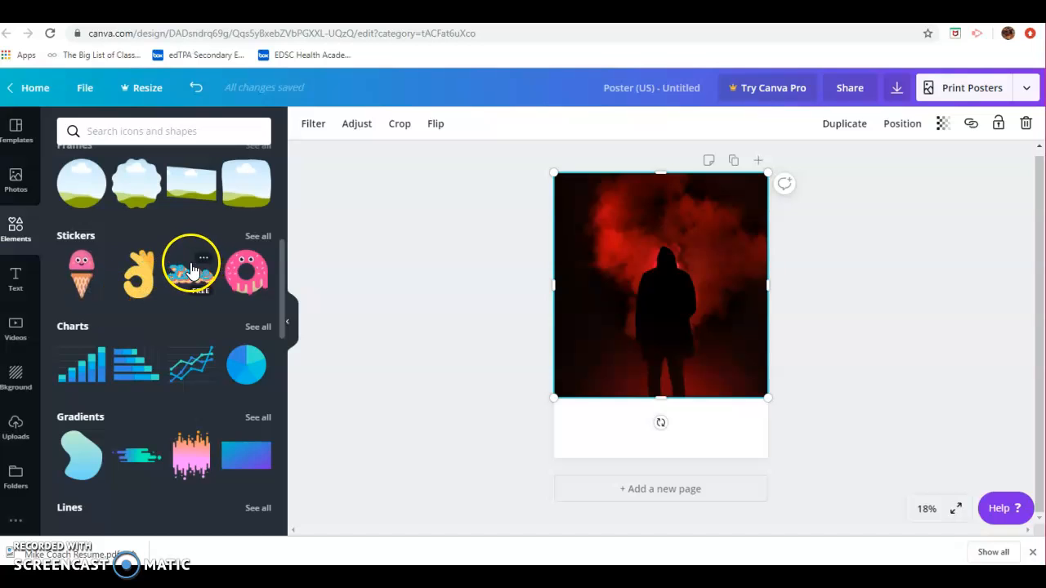
scroll(89, 408, "down", 3)
scroll(89, 408, "down", 2)
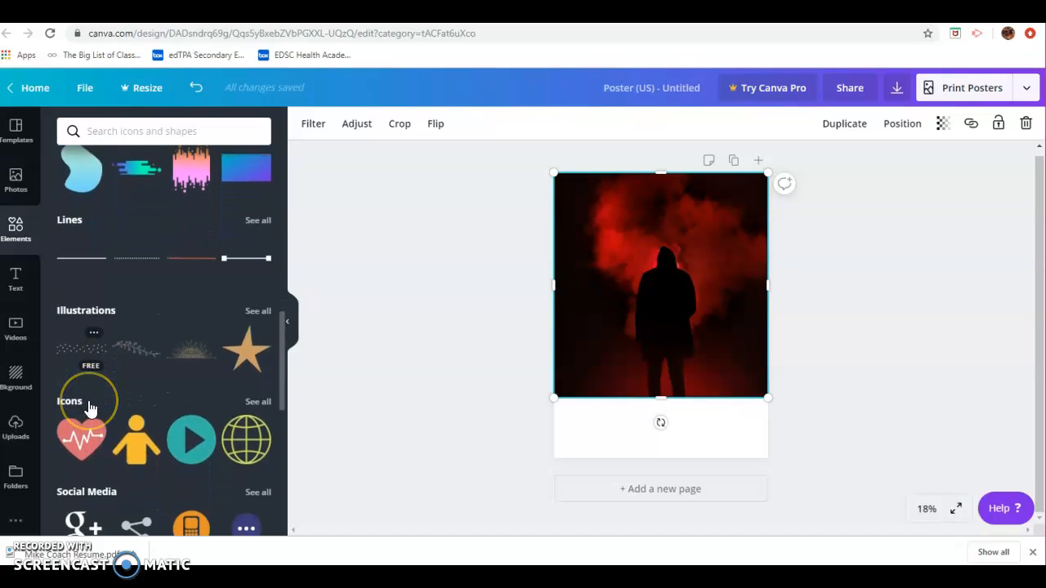
scroll(89, 408, "down", 4)
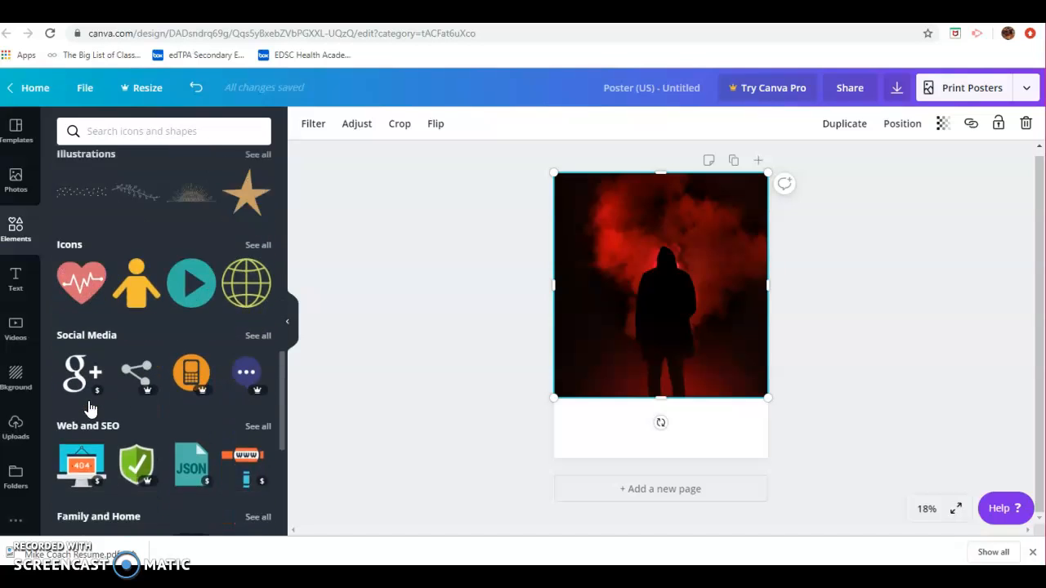
scroll(90, 406, "up", 8)
scroll(88, 405, "up", 5)
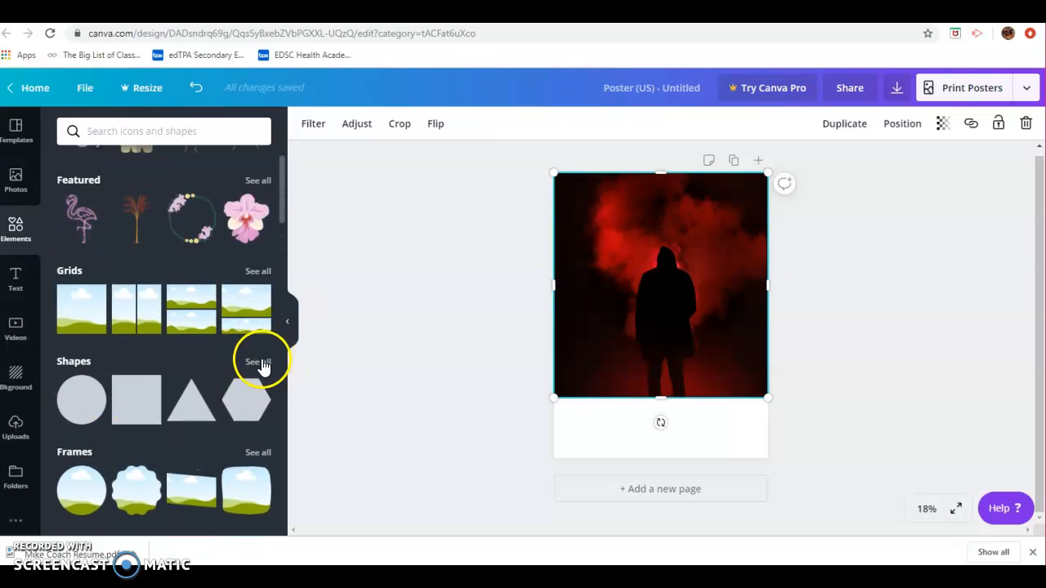
- Add the diagonally striped square from the full Shapes collection to the poster
left_click(258, 362)
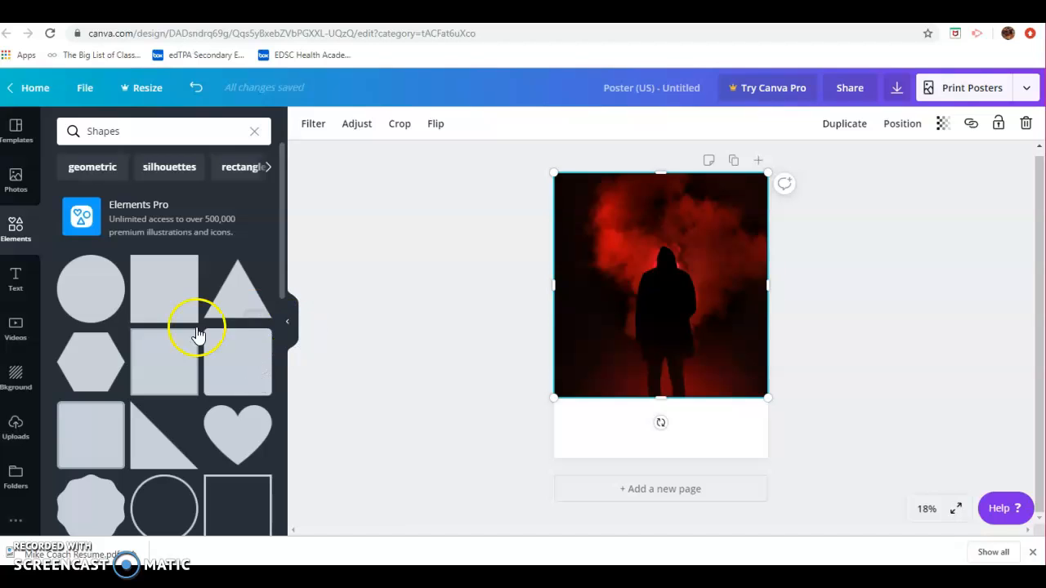
scroll(140, 374, "down", 3)
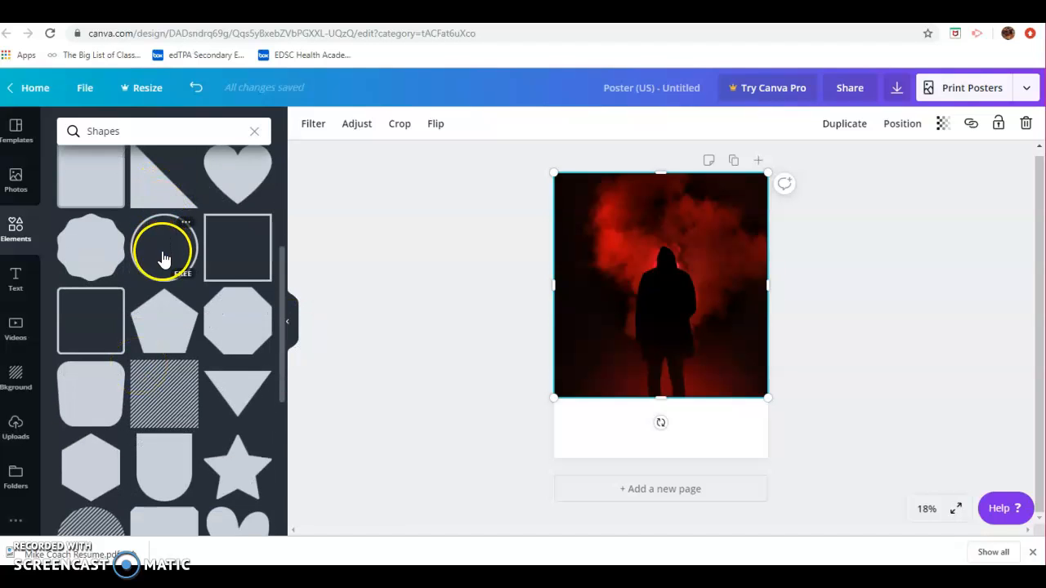
left_click(152, 403)
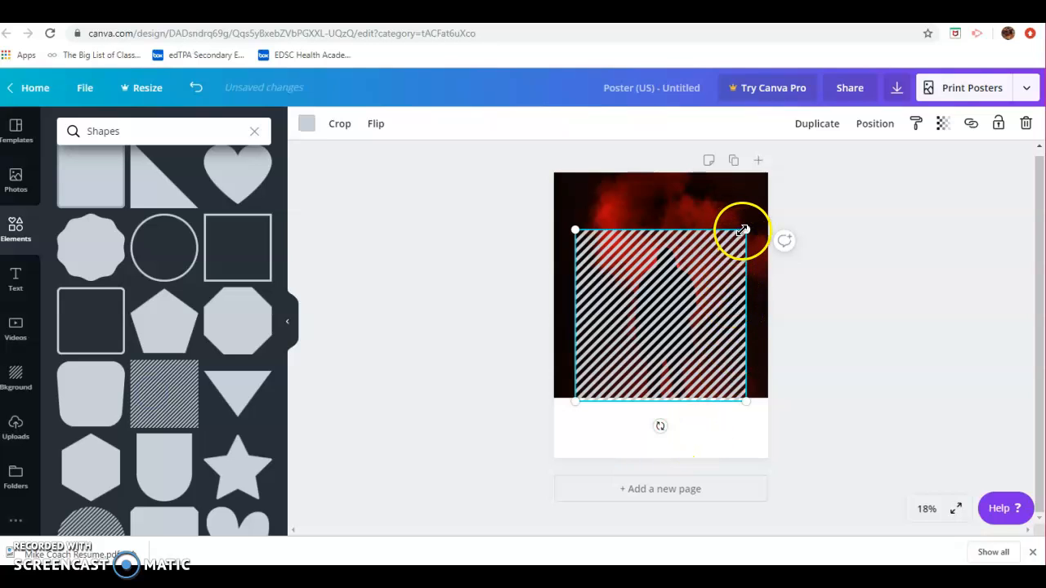
- Shrink the striped square and fit it into the page's lower-left corner, directly below the photo
left_click_drag(748, 231, 684, 352)
left_click(640, 374)
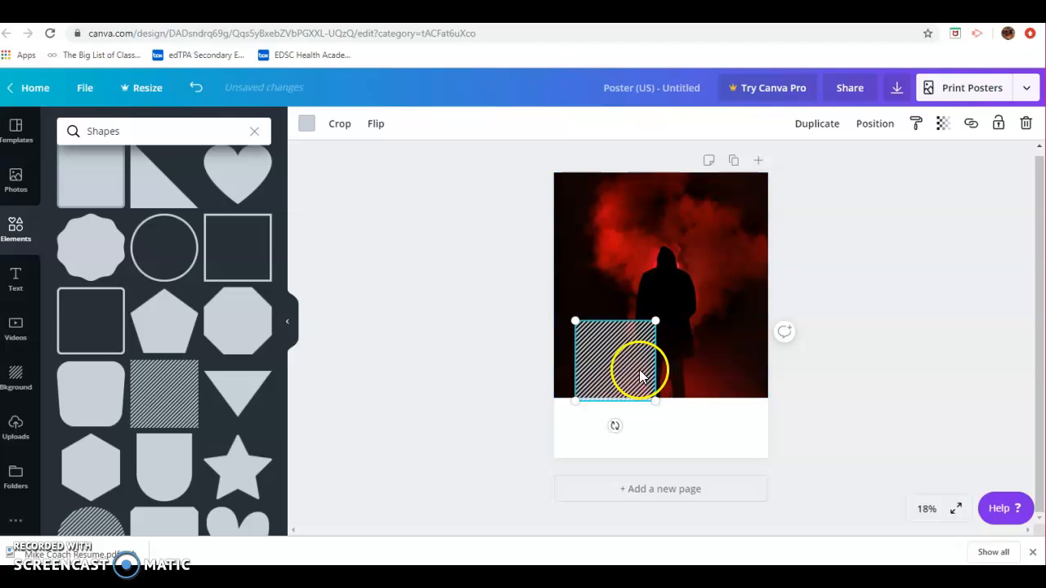
left_click_drag(641, 378, 618, 425)
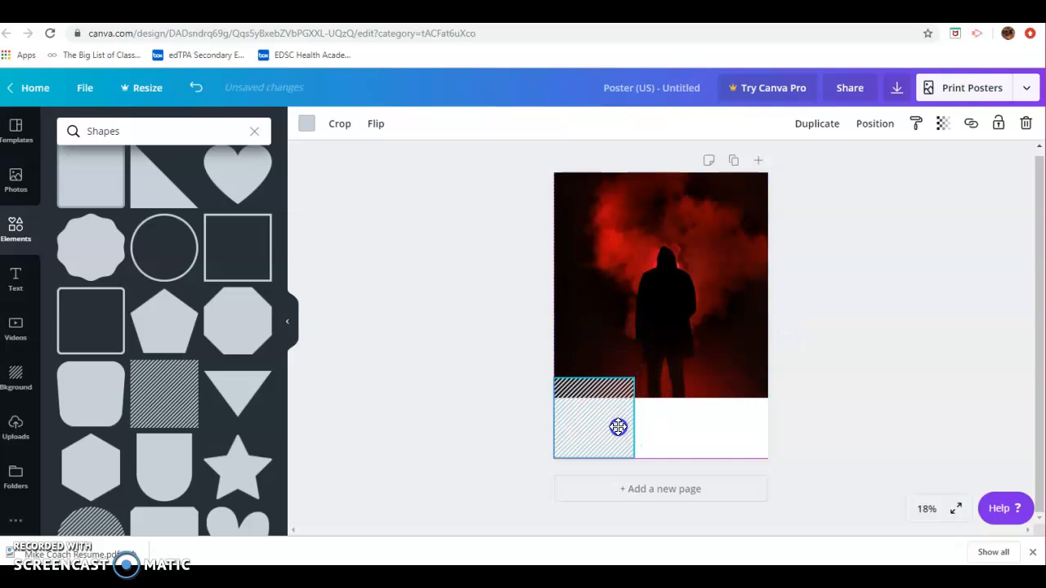
left_click_drag(634, 378, 614, 420)
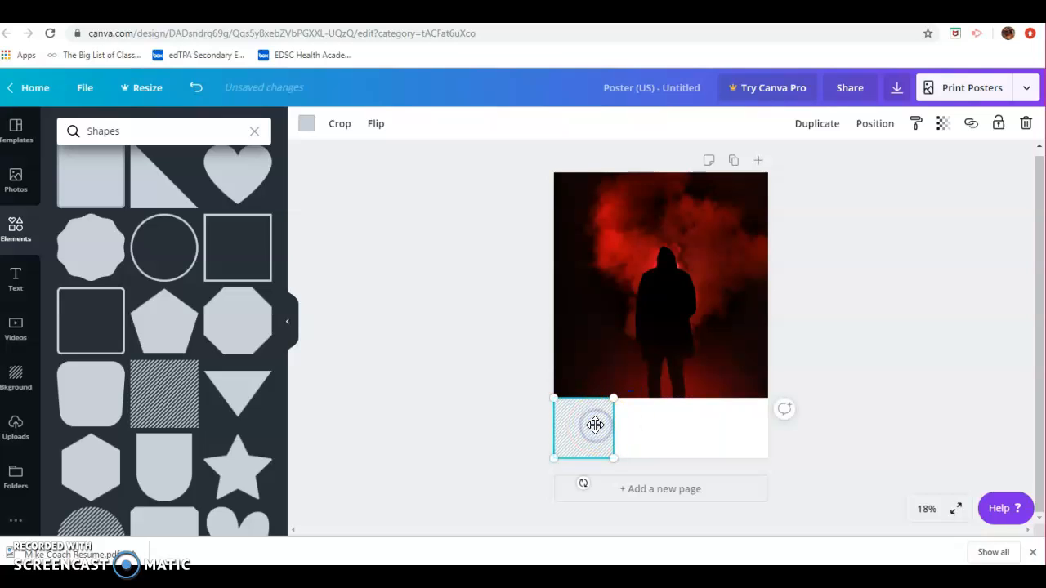
double_click(602, 431)
- Set the poster's page background colour to black
left_click(711, 421)
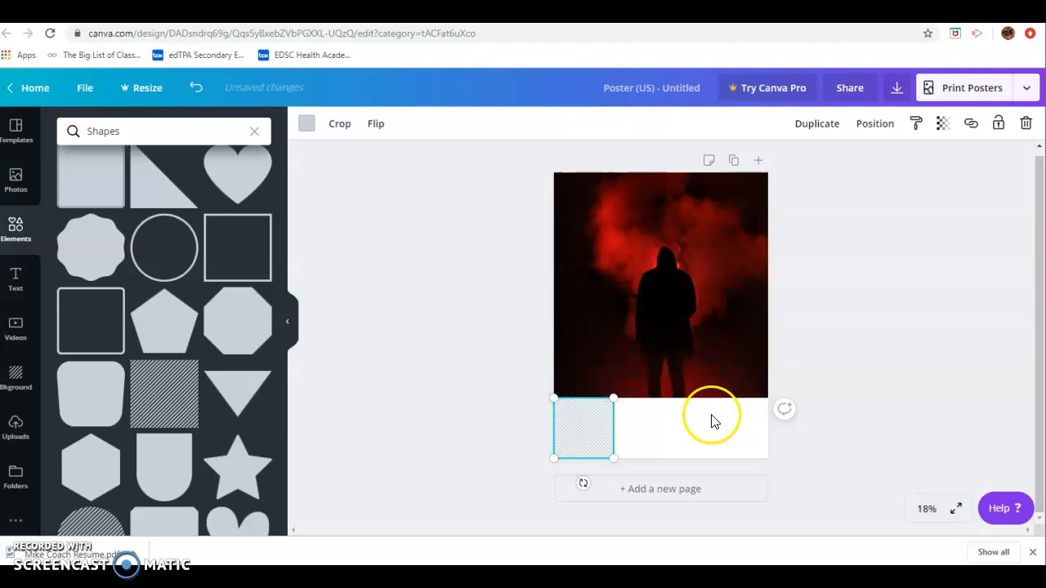
left_click(711, 420)
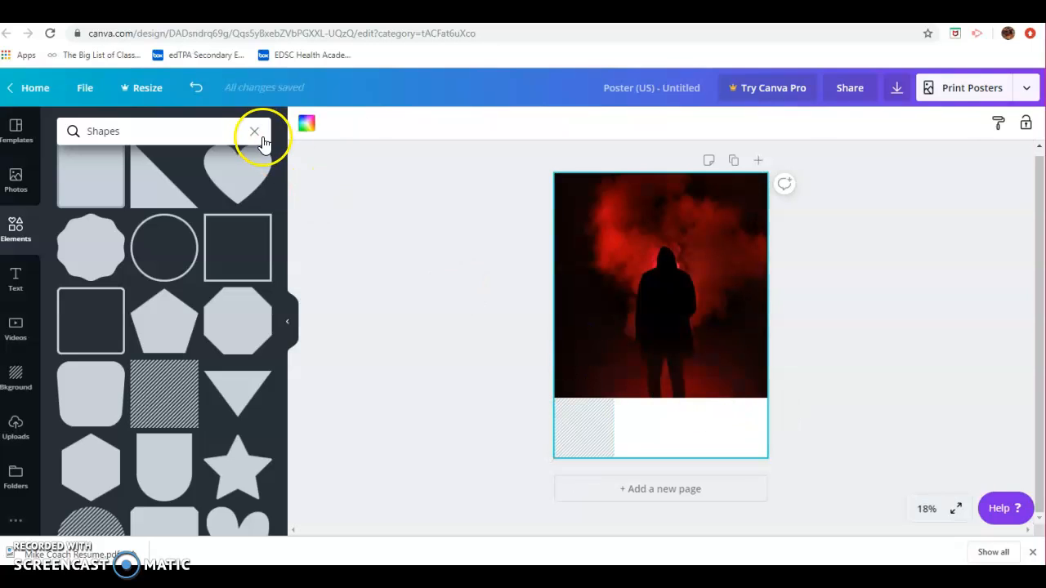
left_click(308, 123)
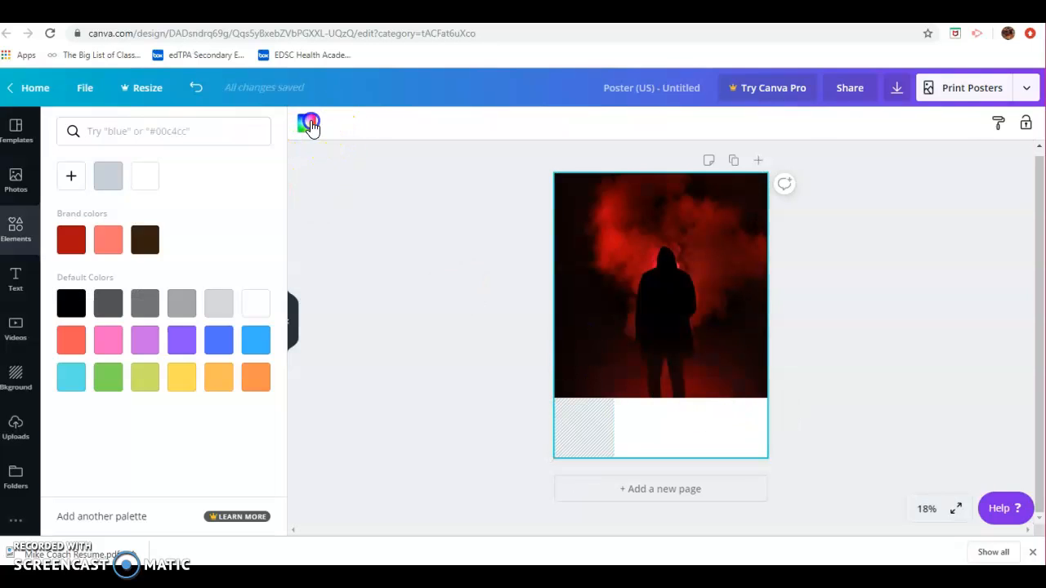
left_click(76, 307)
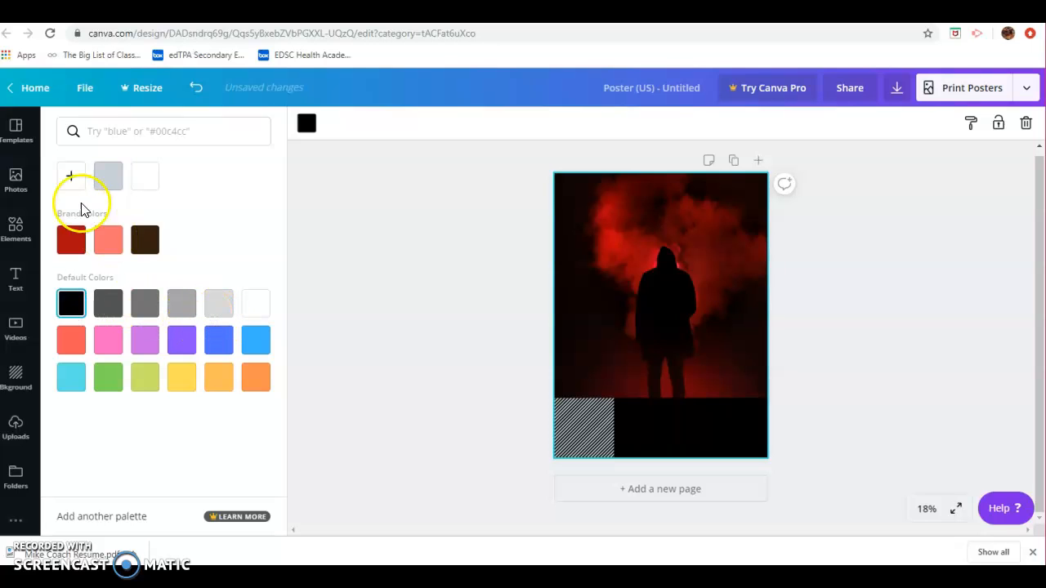
- Look through the text styles and font combinations for a suitable poster title design
left_click(16, 279)
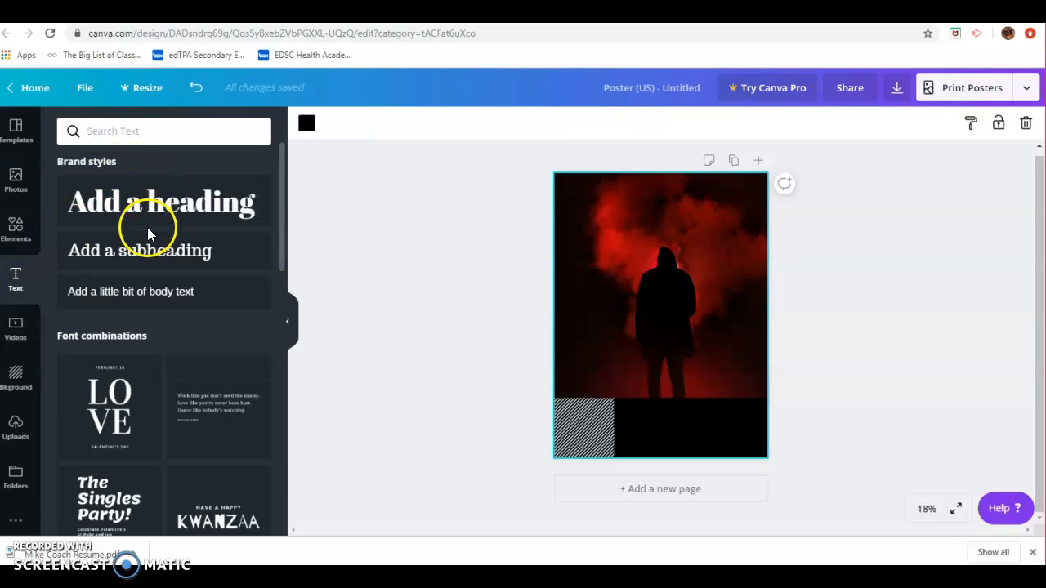
scroll(225, 228, "down", 1)
scroll(226, 229, "down", 1)
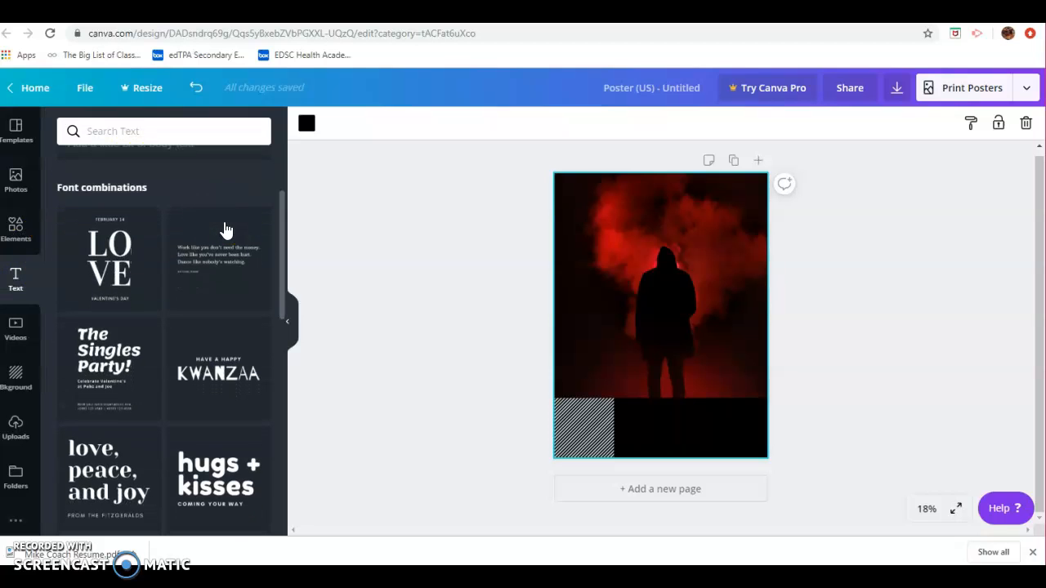
scroll(235, 214, "down", 1)
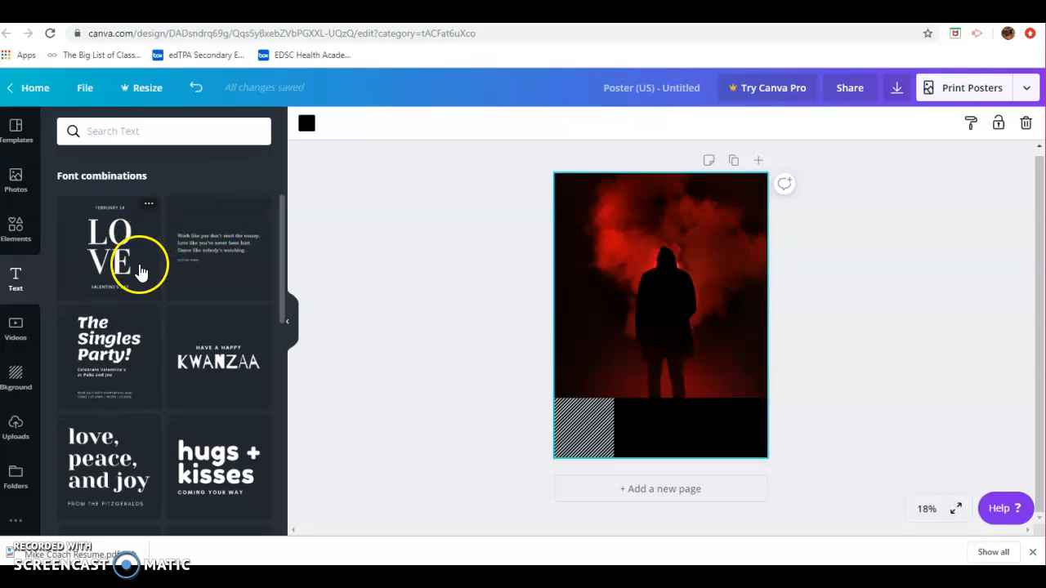
scroll(206, 337, "down", 4)
scroll(207, 337, "up", 6)
scroll(207, 338, "up", 1)
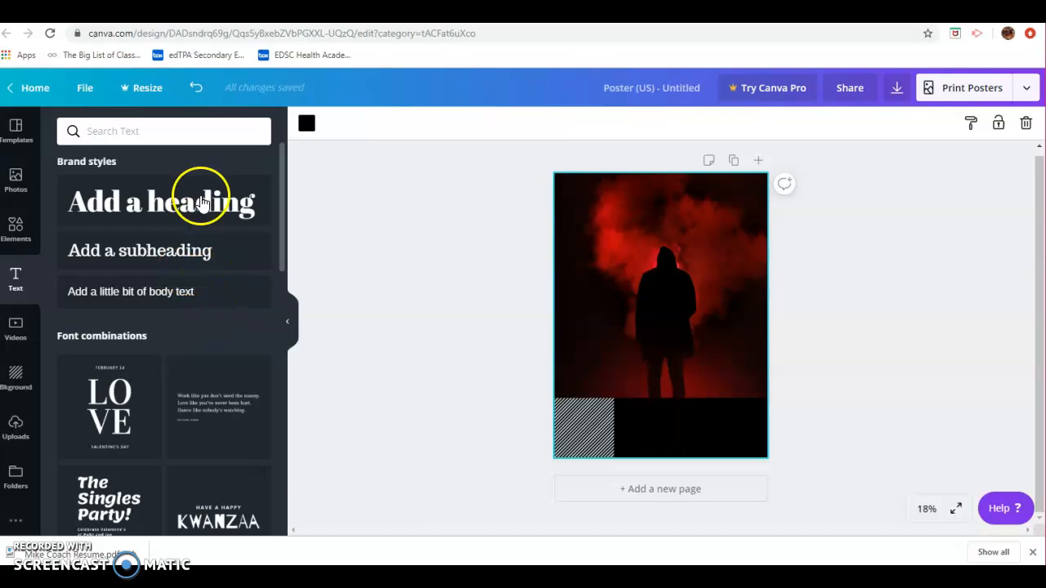
scroll(186, 288, "down", 2)
scroll(184, 290, "down", 10)
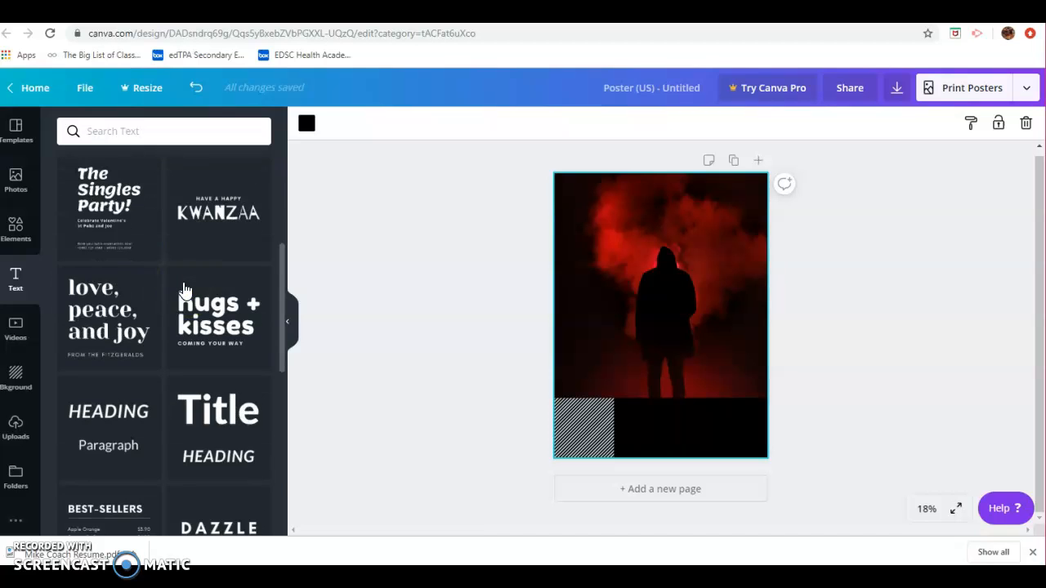
scroll(184, 289, "down", 8)
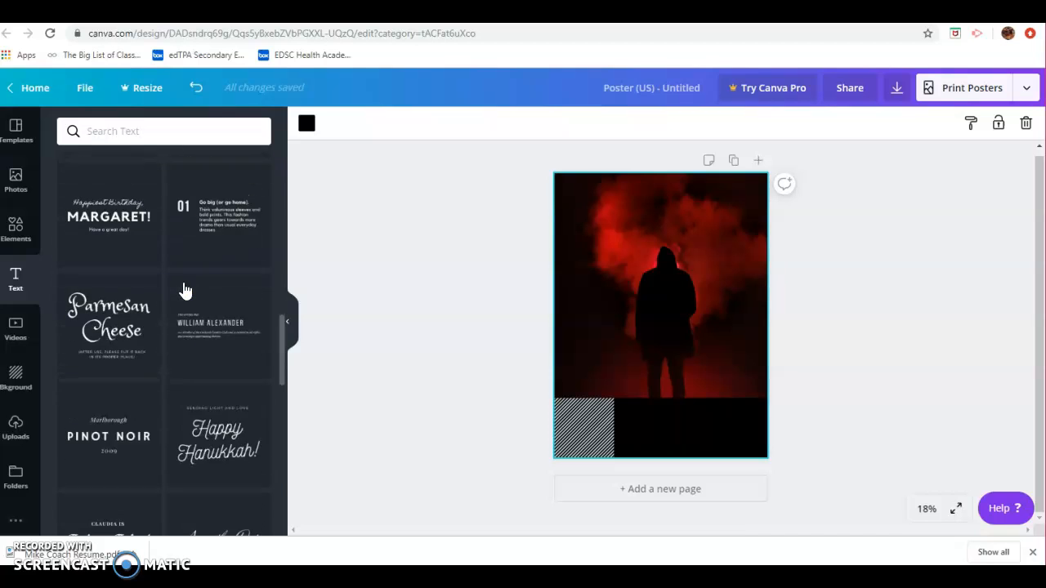
scroll(185, 289, "down", 3)
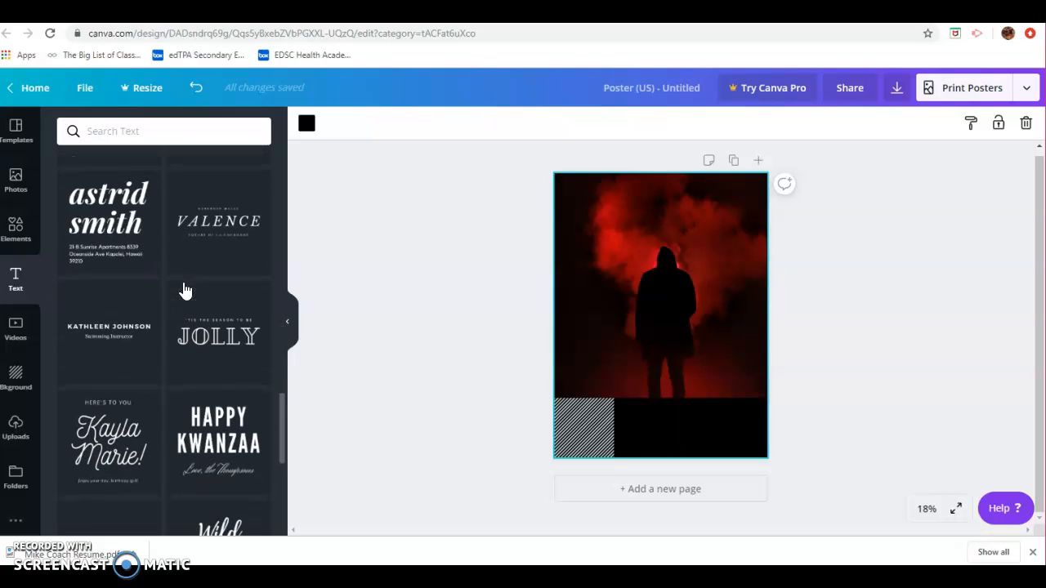
scroll(185, 289, "down", 2)
scroll(185, 289, "up", 3)
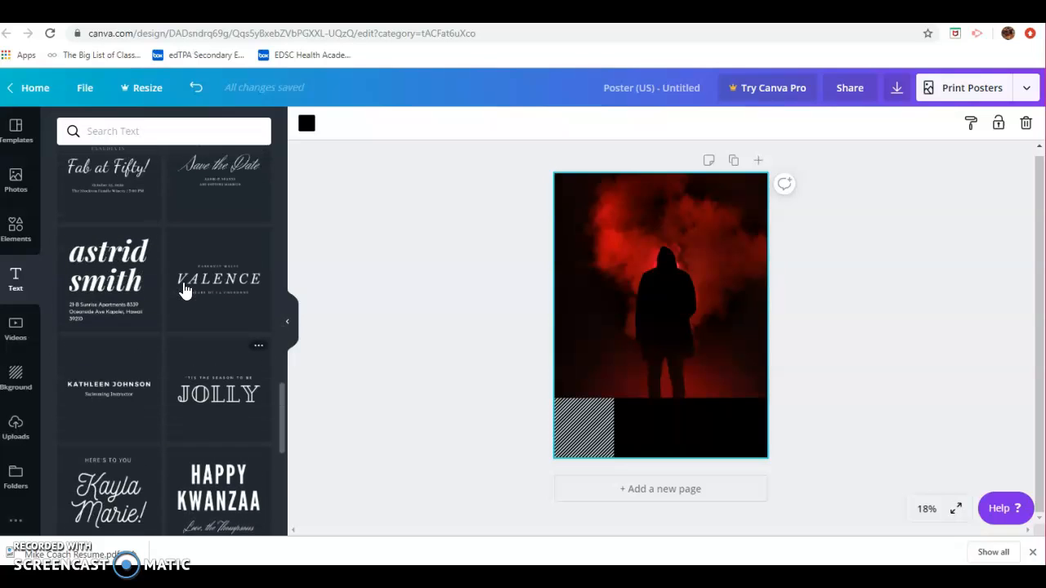
- Add the italic VALENCE font combination to the poster and colour its title light grey
left_click(185, 289)
left_click(672, 353)
left_click(656, 312)
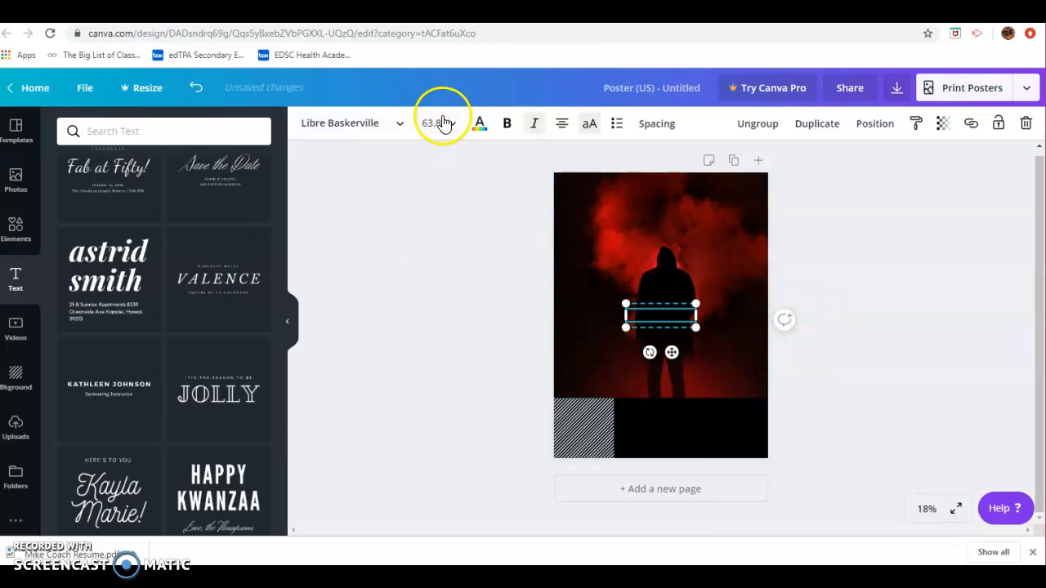
left_click(479, 124)
left_click(144, 176)
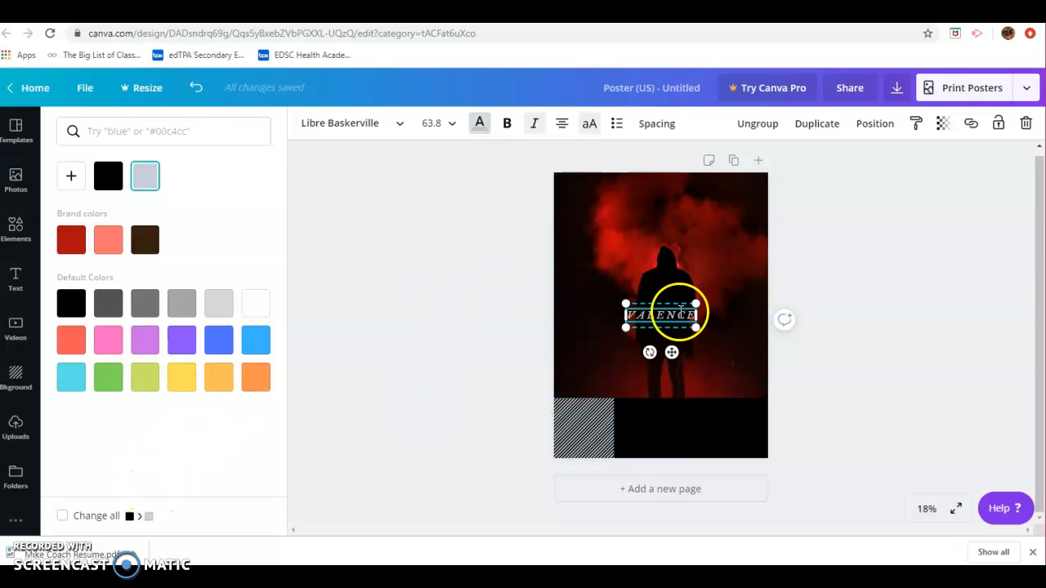
- Move the title into the black area beside the striped square, widen its text box and replace its text with "SMOKING CAUSESE CANCER"
left_click_drag(666, 309, 753, 426)
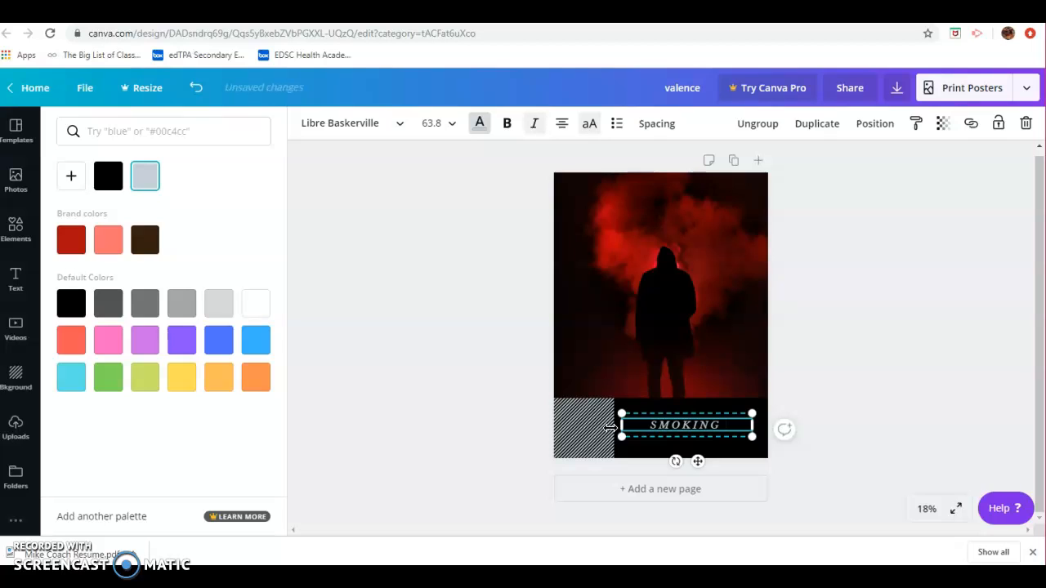
type("ESE")
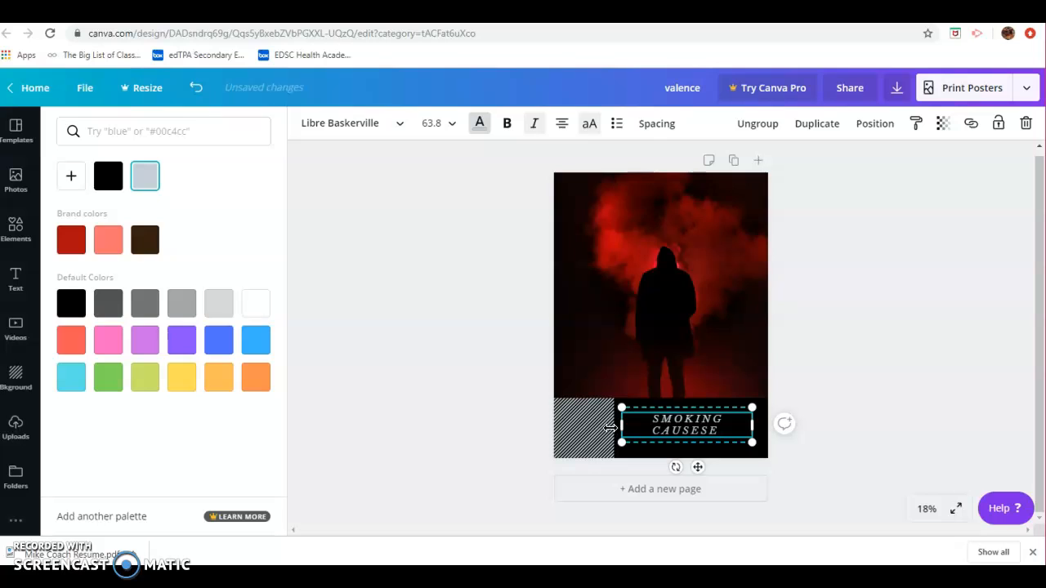
type(" CANCER")
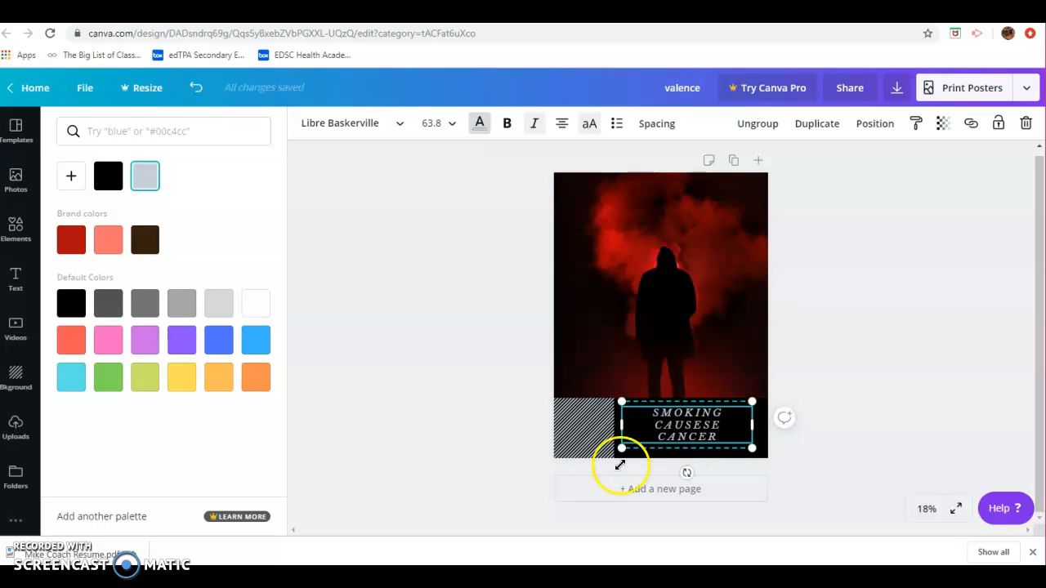
left_click(448, 350)
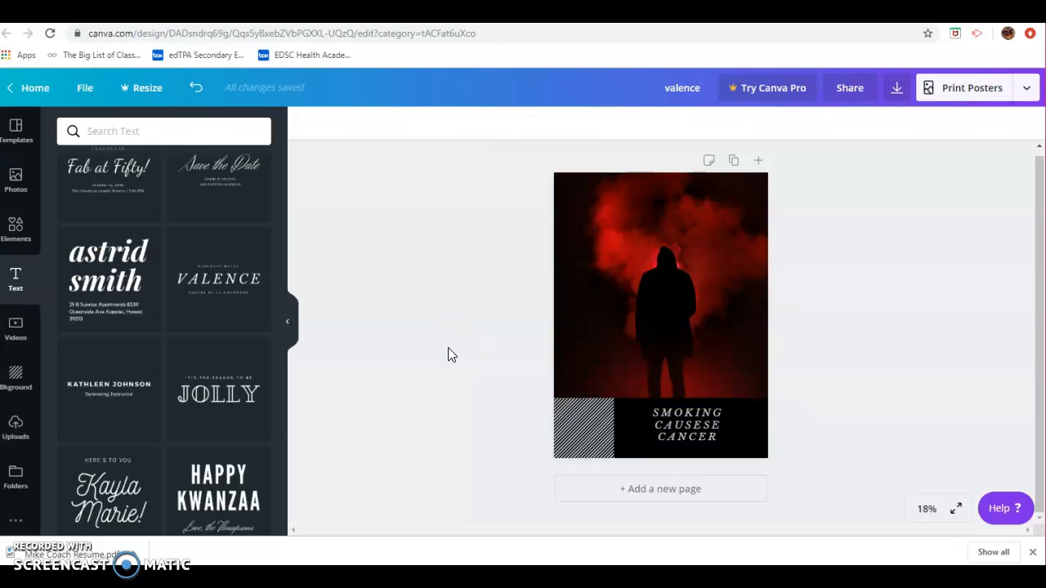
- Look through more font combinations, the shapes and the silhouettes graphics for further poster elements
scroll(250, 302, "down", 5)
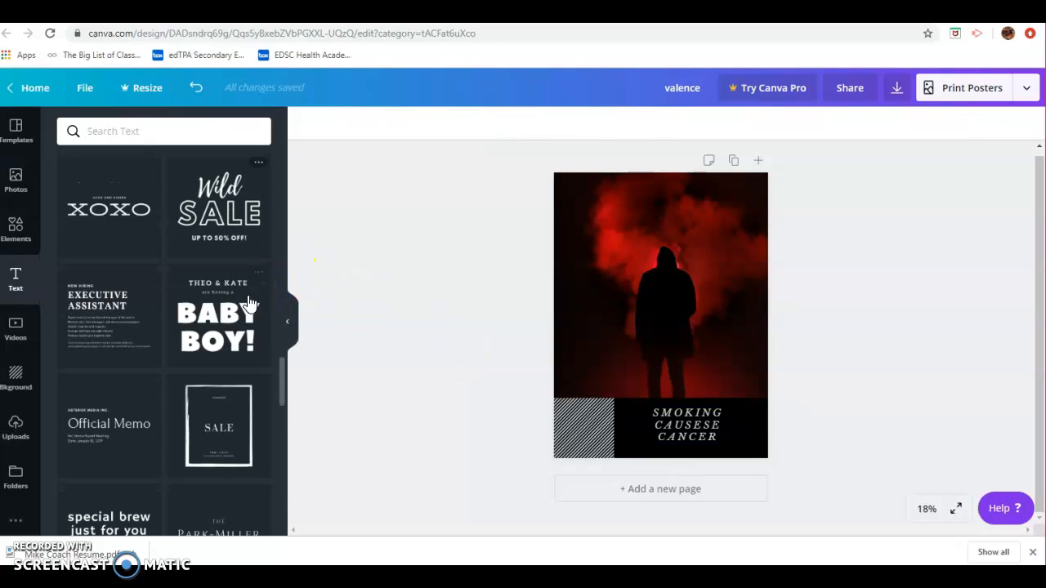
left_click(25, 224)
scroll(180, 338, "down", 5)
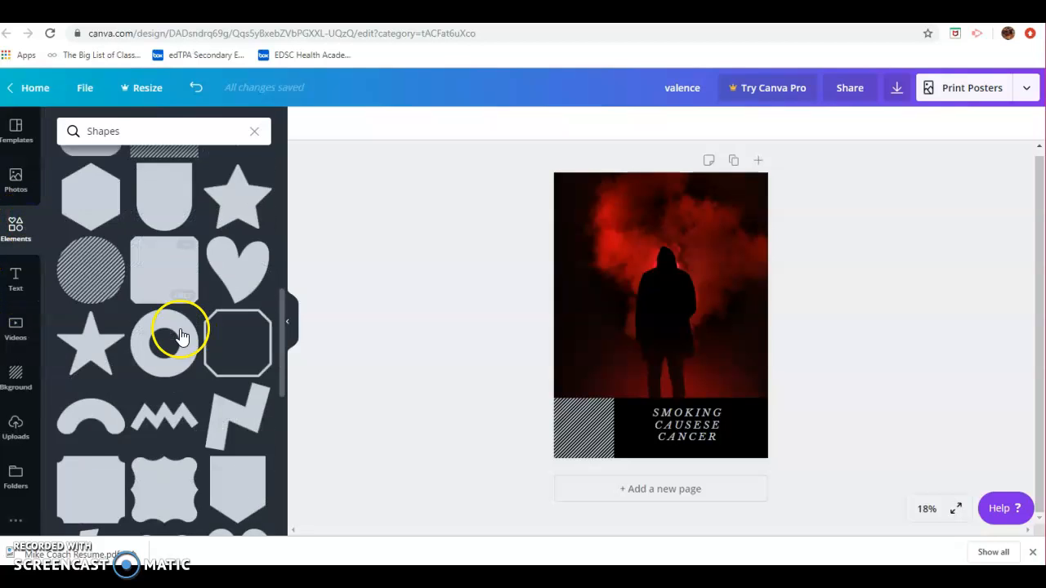
scroll(181, 336, "up", 8)
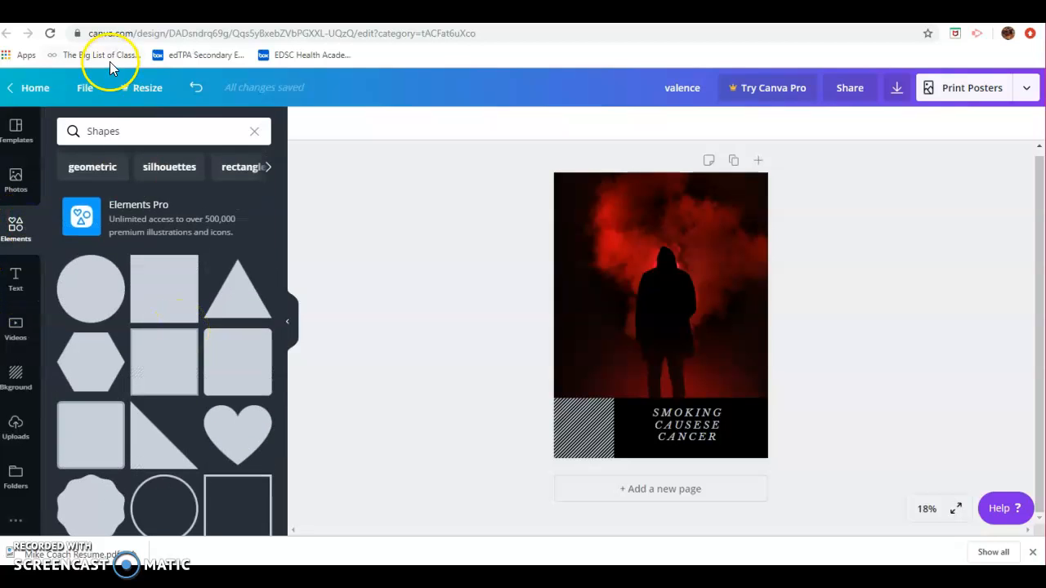
left_click(173, 167)
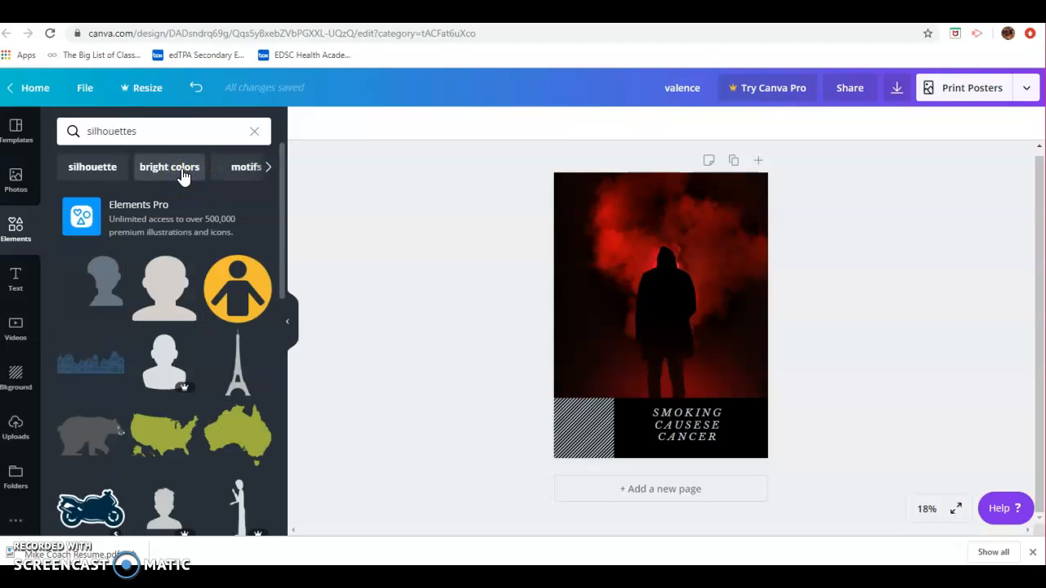
scroll(160, 294, "down", 3)
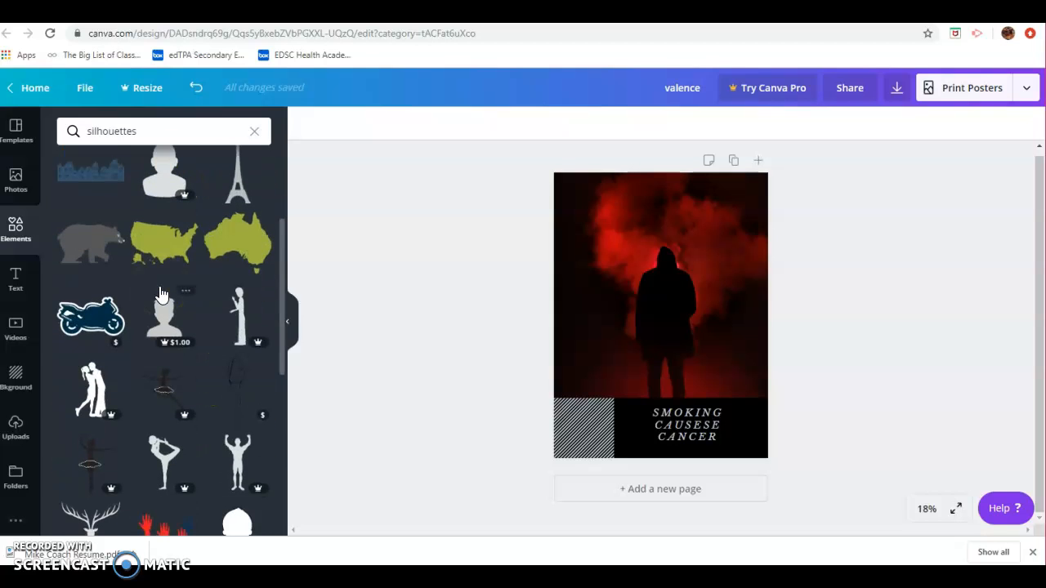
scroll(161, 294, "down", 3)
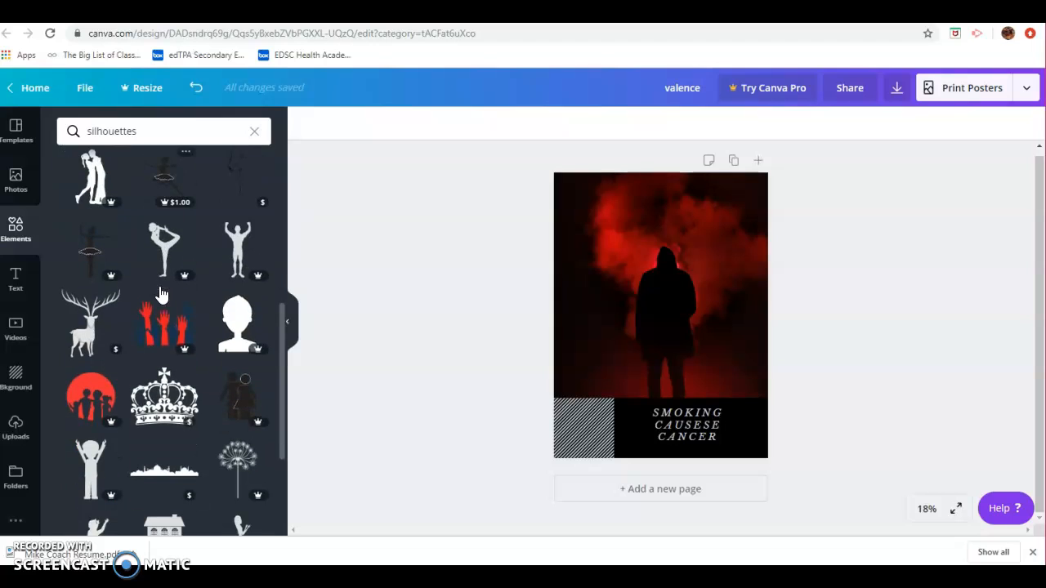
scroll(159, 294, "down", 3)
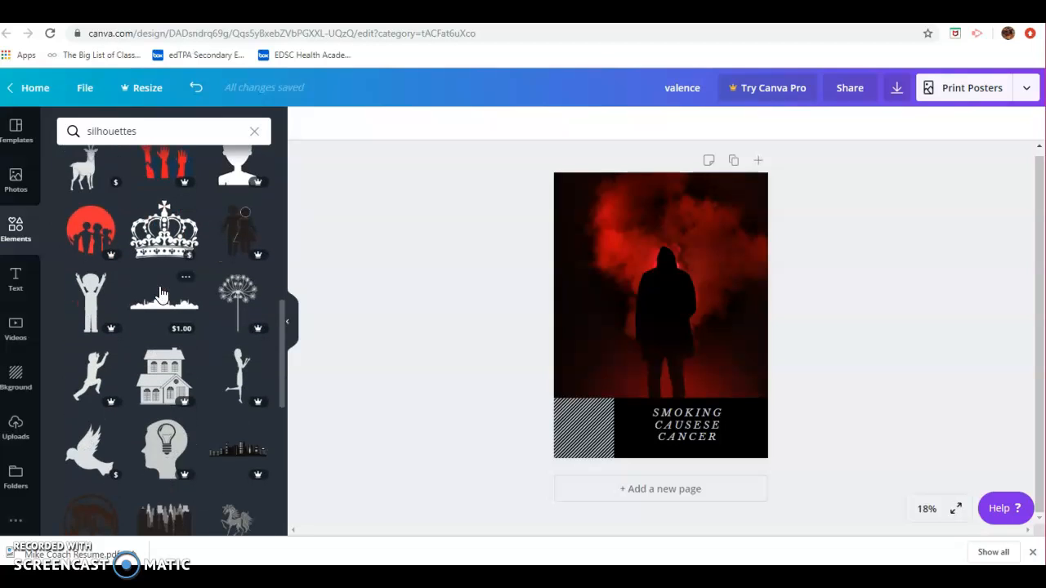
scroll(159, 295, "down", 3)
scroll(161, 294, "down", 5)
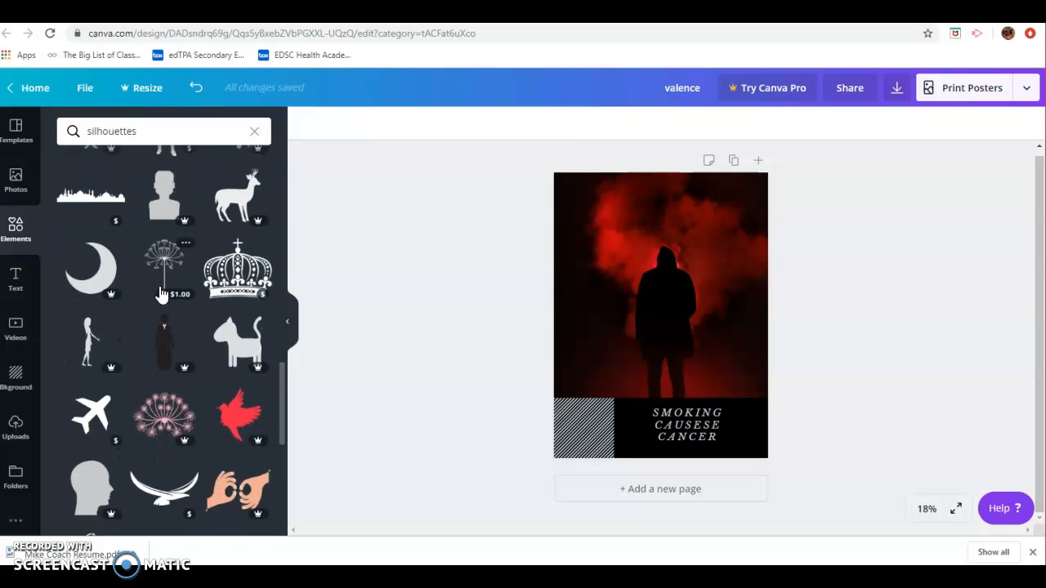
scroll(161, 294, "down", 6)
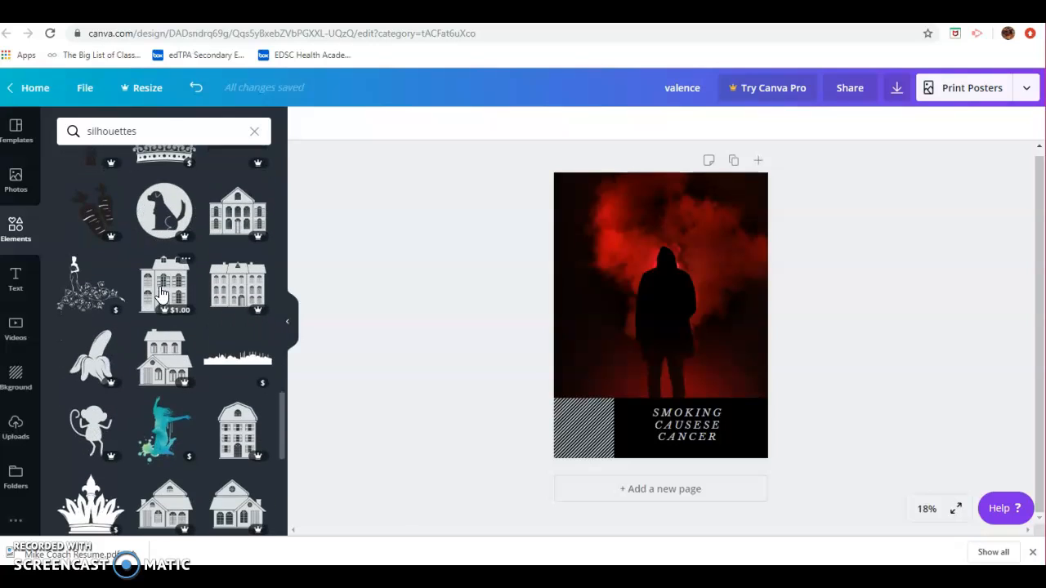
scroll(161, 294, "down", 4)
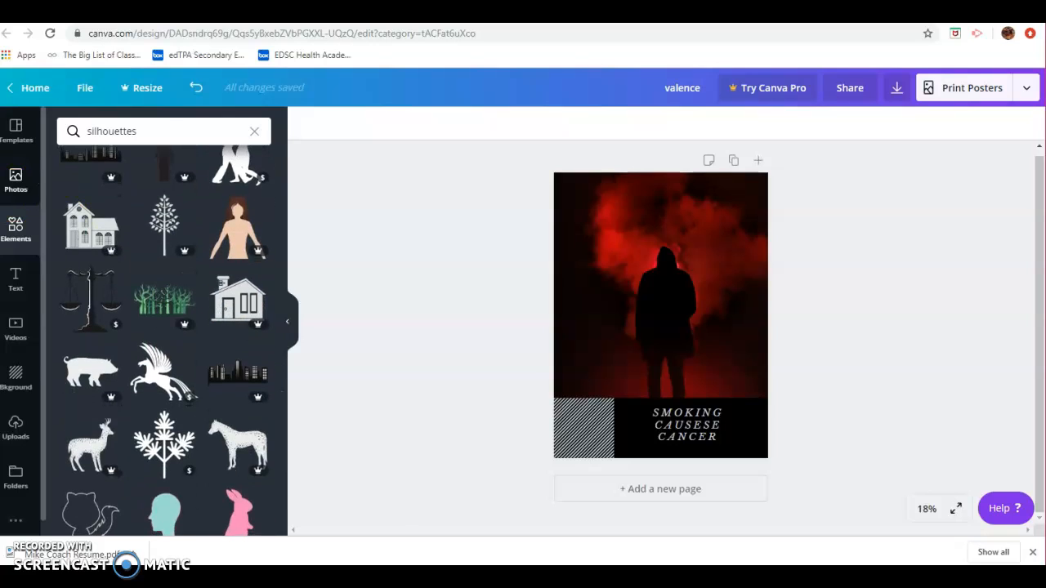
- Add the photo of a cigarette beside a skull from the smoke photo results to the poster
left_click(13, 190)
left_click(319, 341)
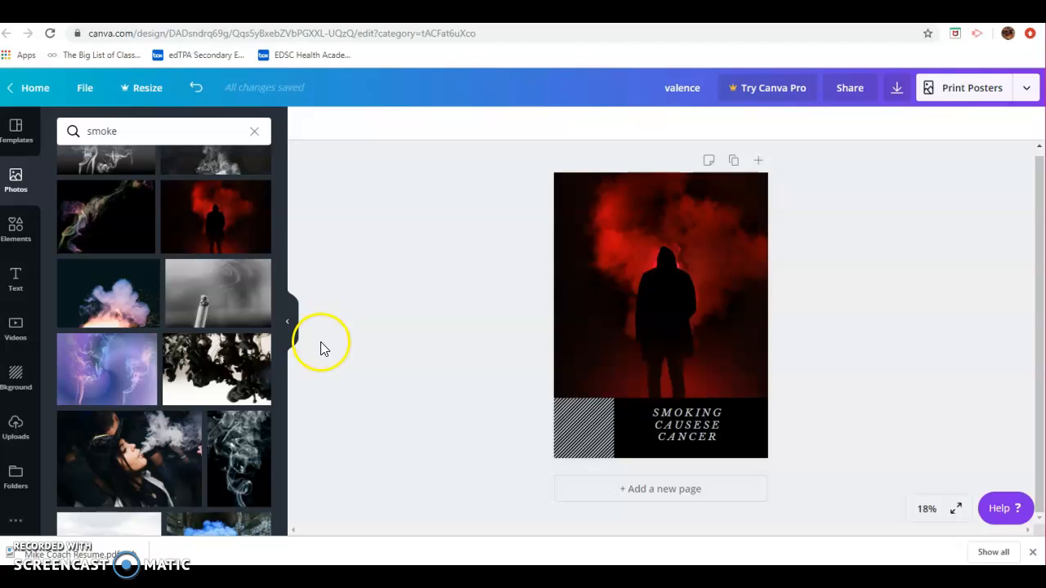
scroll(211, 303, "down", 5)
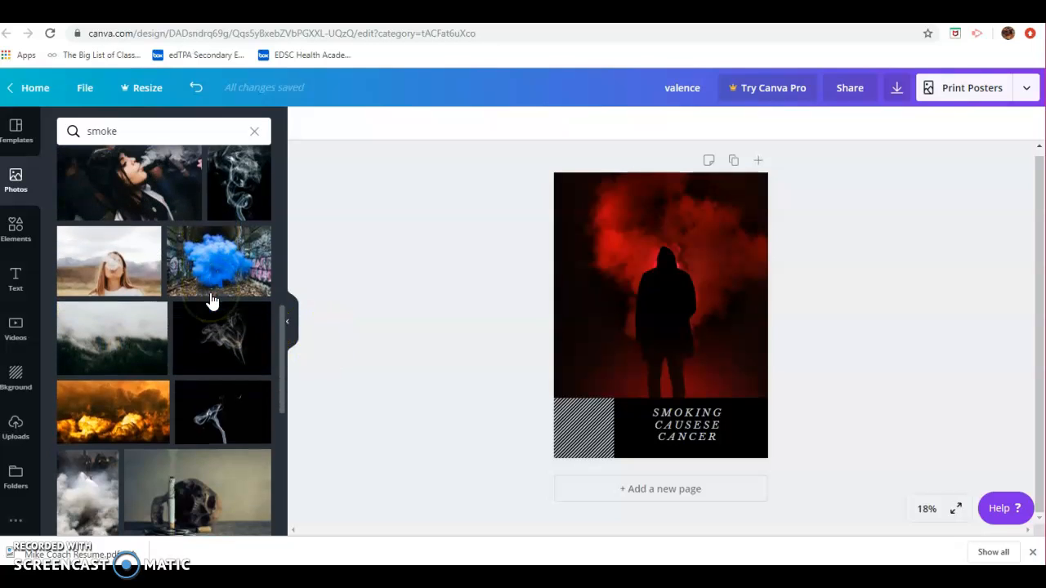
scroll(211, 303, "down", 1)
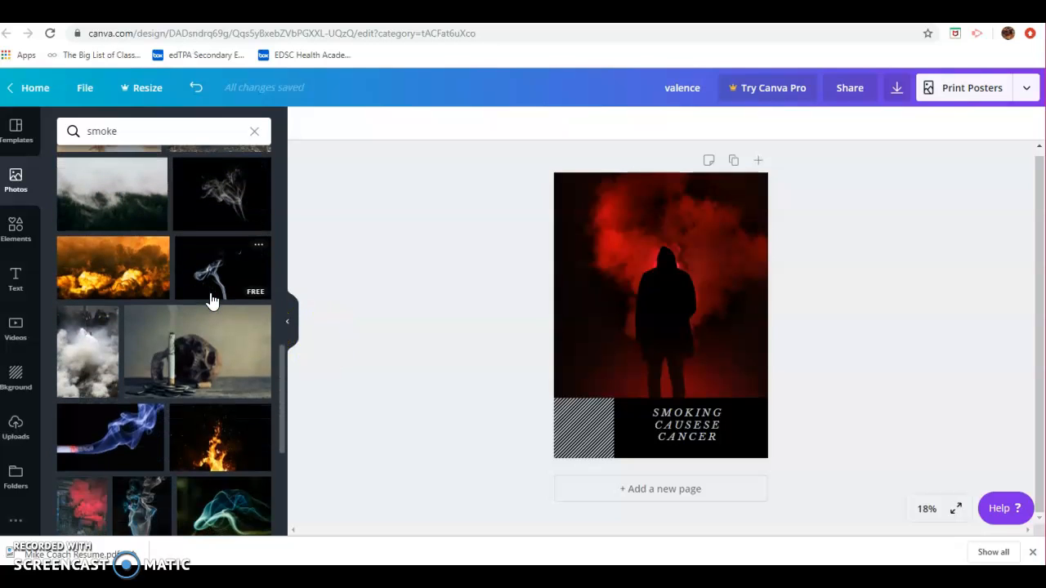
scroll(211, 303, "down", 1)
left_click(211, 301)
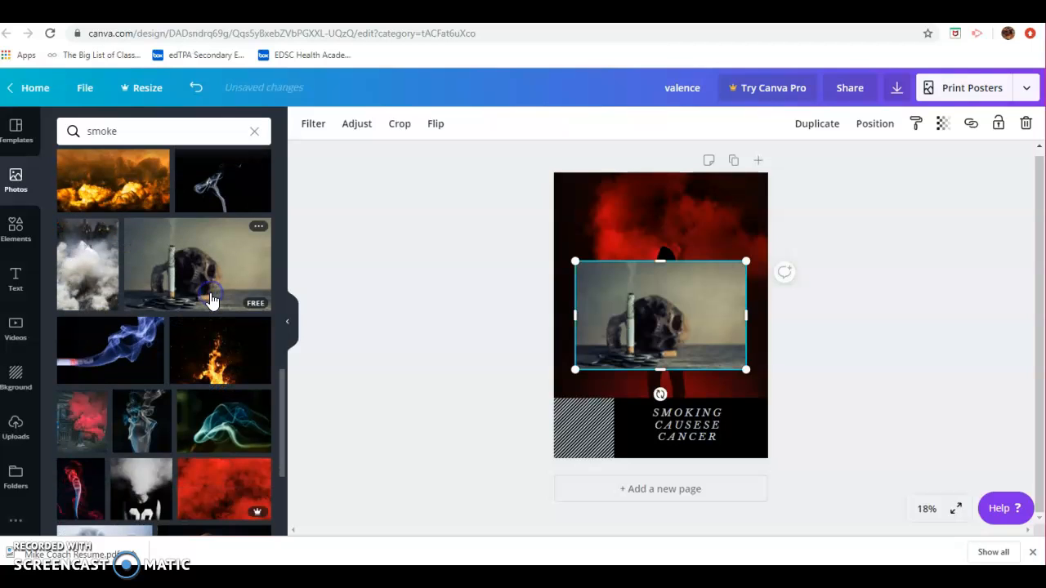
- Enlarge the skull photo inside its crop frame so the image extends past the frame's edges, and apply the crop
double_click(617, 306)
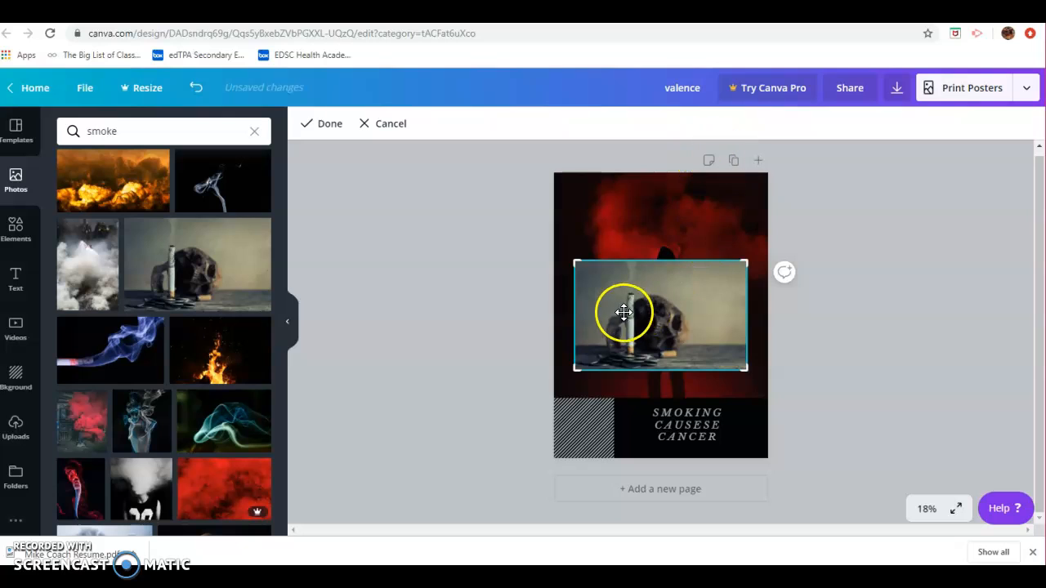
left_click_drag(574, 262, 570, 212)
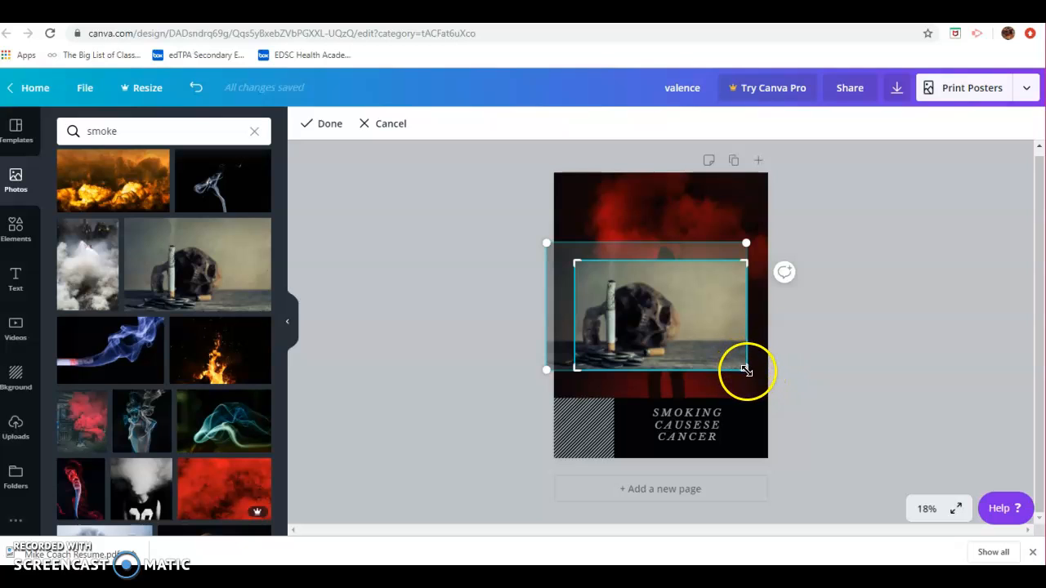
left_click_drag(746, 371, 768, 382)
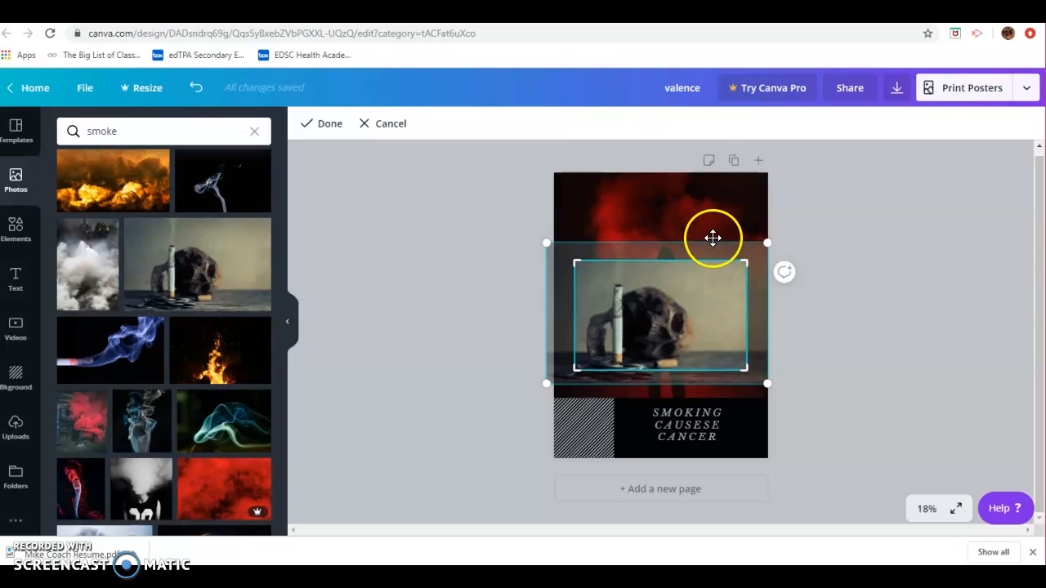
left_click(711, 230)
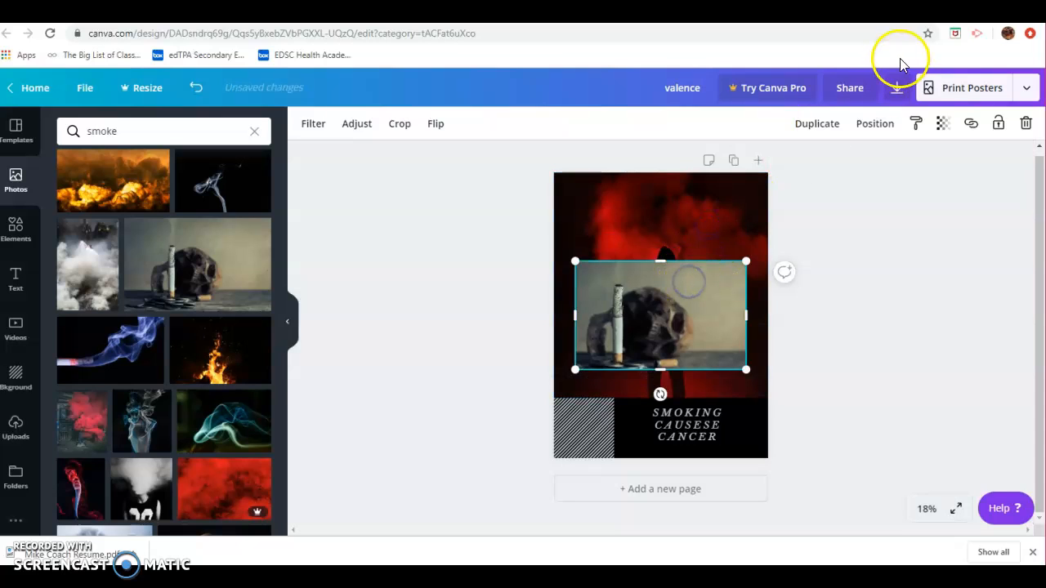
- Set the skull photo's transparency to 33 and stretch it to the poster's full width and down to the black area
left_click(944, 126)
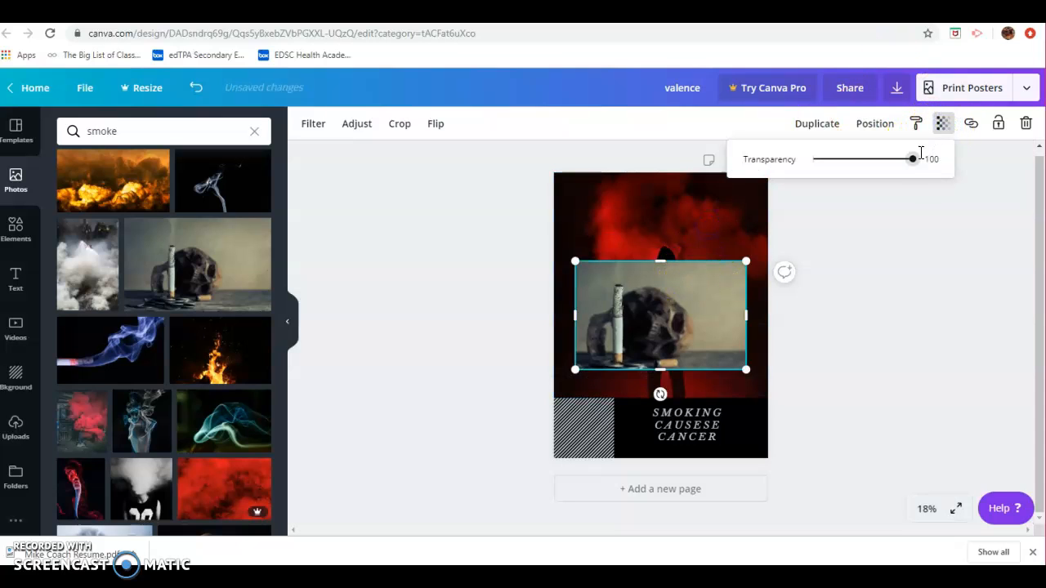
left_click_drag(913, 168, 850, 178)
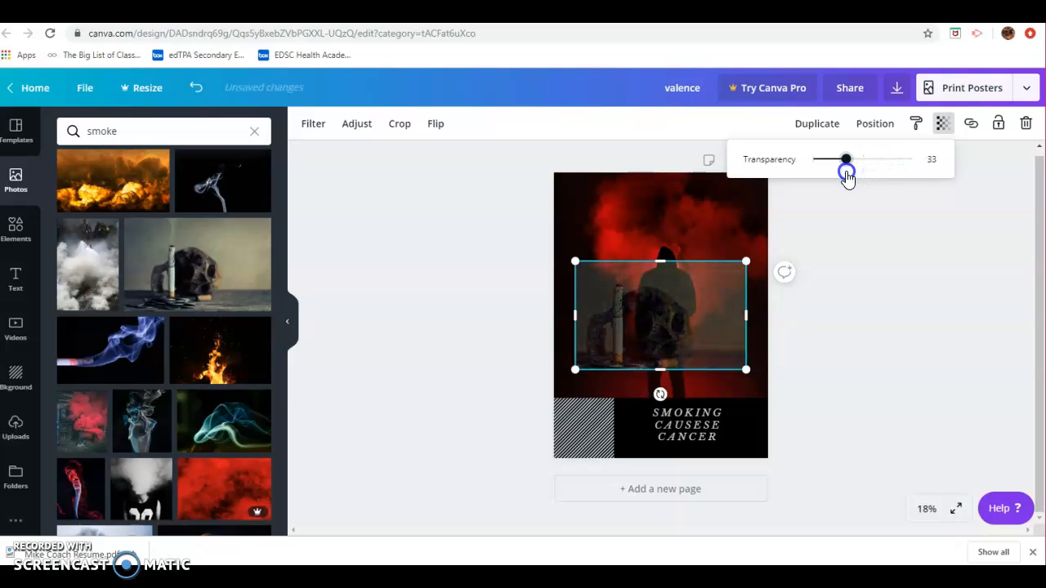
left_click(661, 263)
left_click_drag(661, 263, 659, 241)
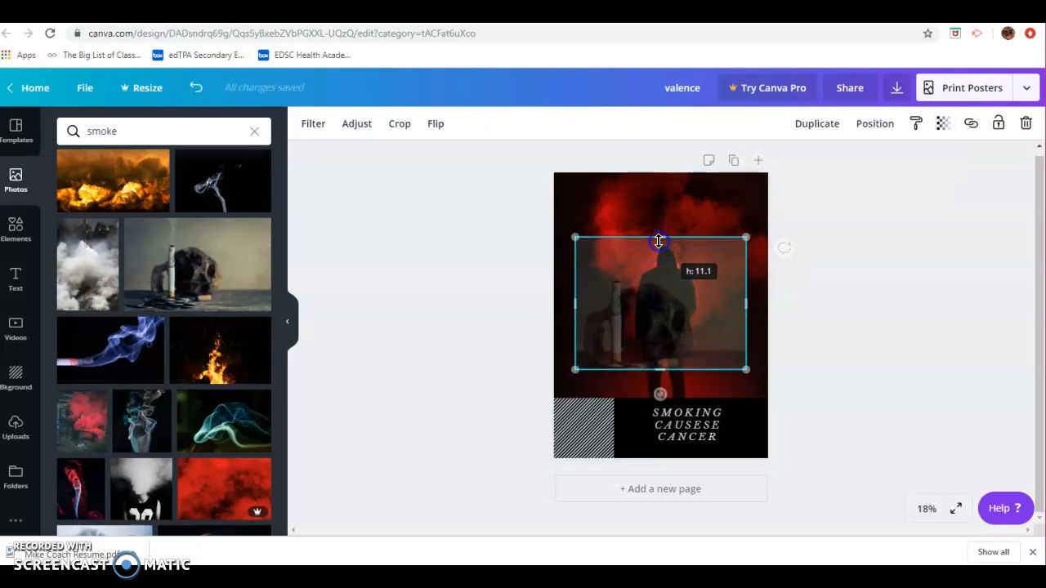
left_click_drag(661, 369, 671, 399)
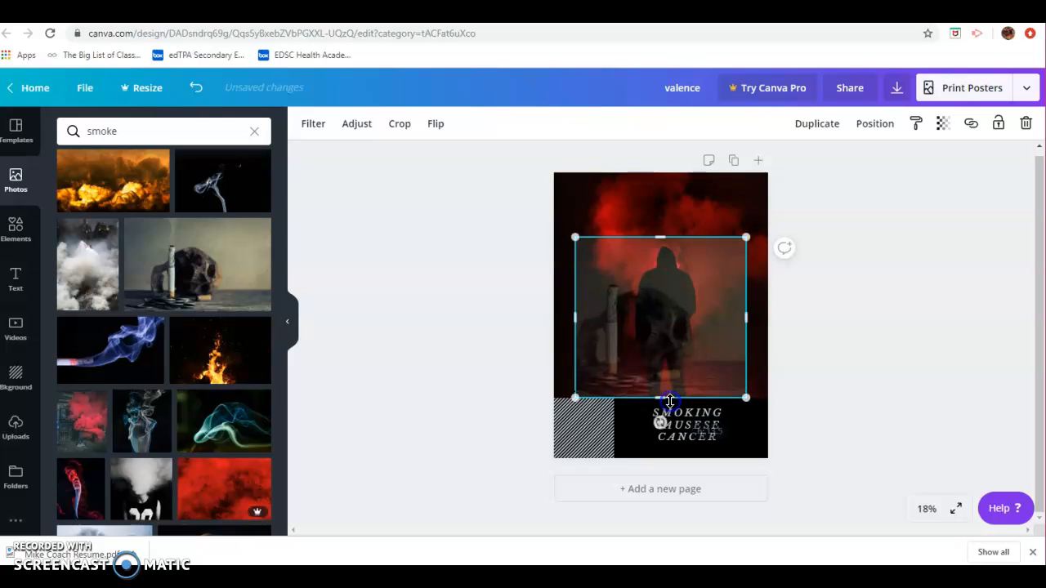
left_click_drag(576, 316, 563, 316)
left_click_drag(748, 316, 767, 318)
left_click_drag(561, 317, 553, 319)
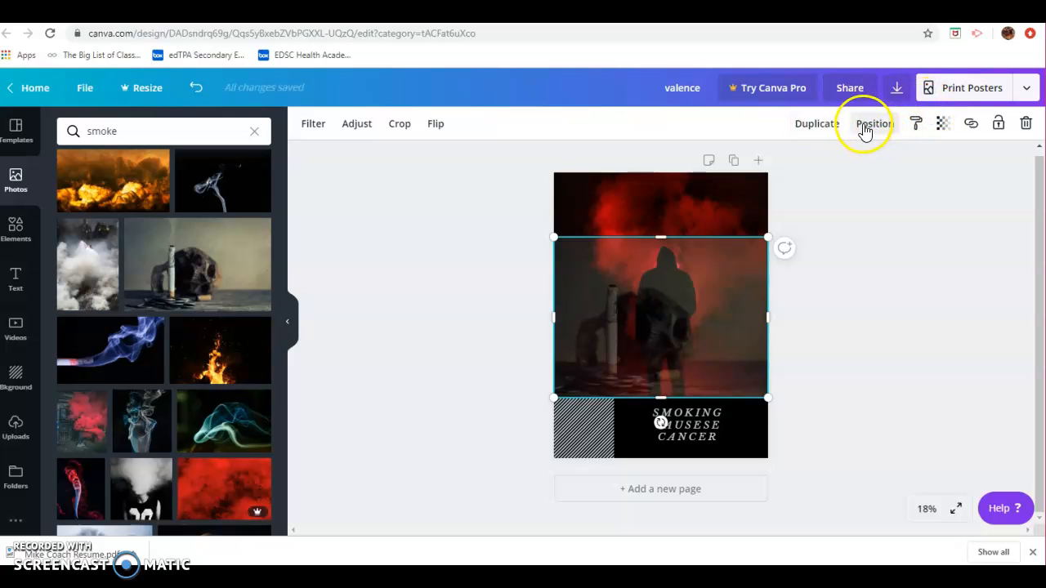
- Reduce the skull photo's transparency value to 21 and deselect the photo
left_click(942, 124)
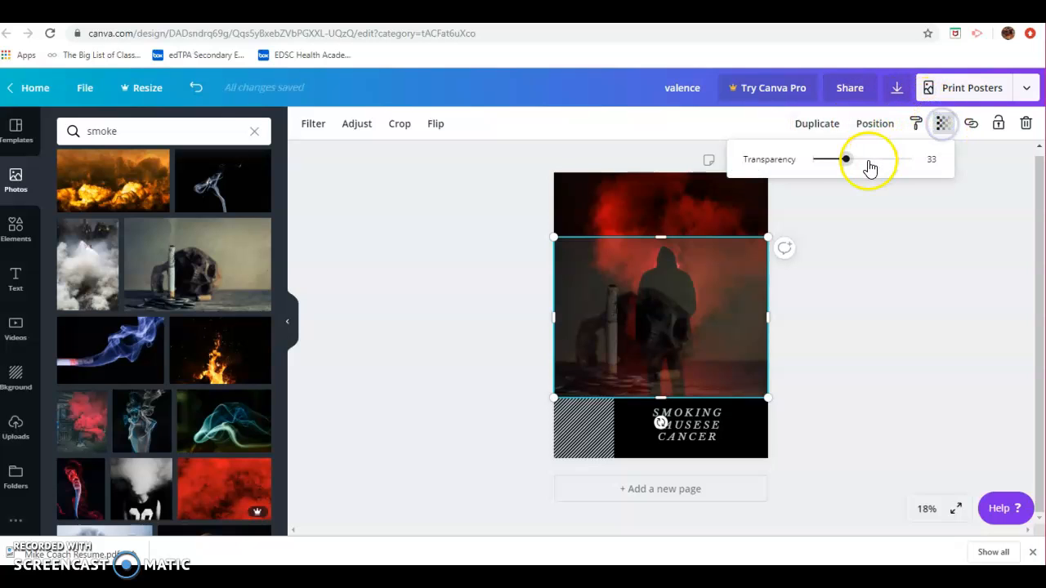
left_click_drag(845, 160, 834, 184)
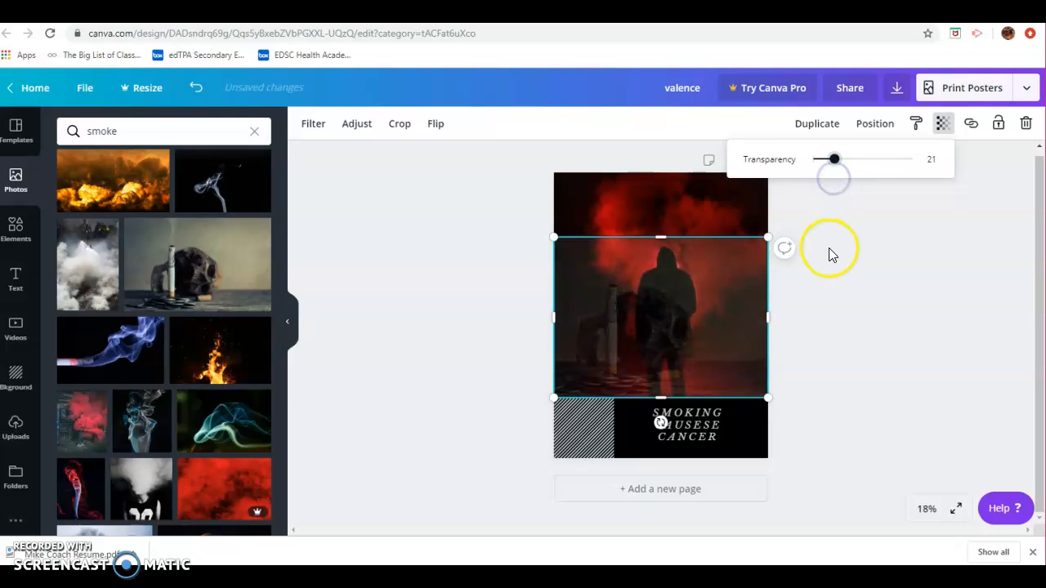
left_click(1010, 321)
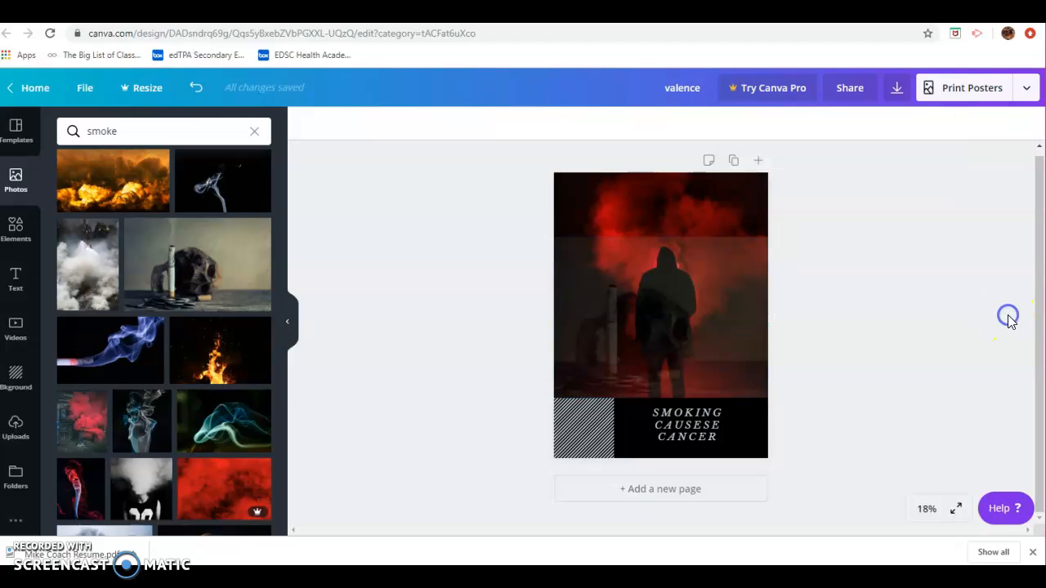
- Extend the skull photo's upper edge to the top of the poster so it covers the whole red smoke photo
left_click(624, 263)
left_click_drag(668, 235, 665, 175)
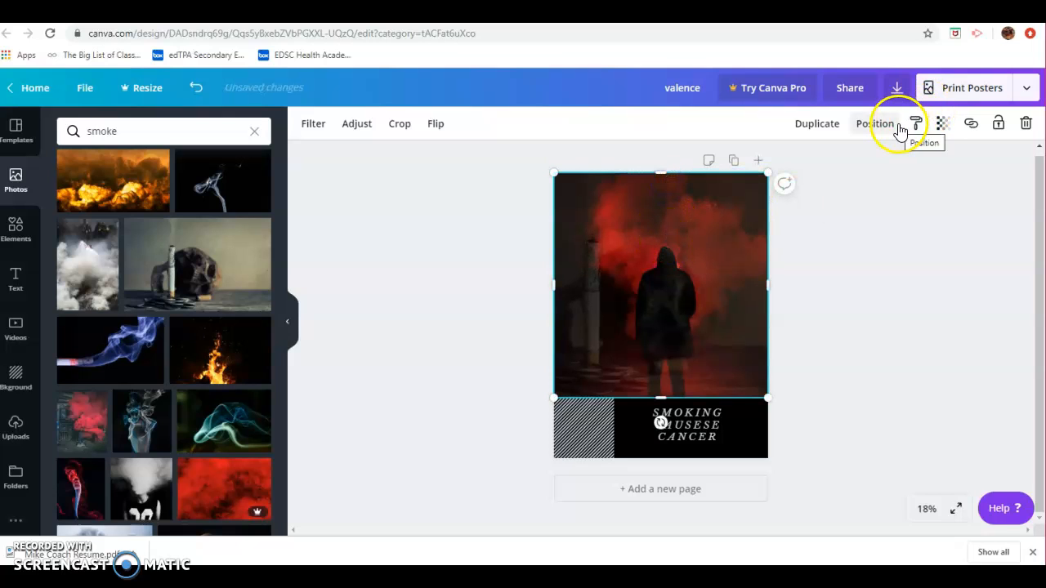
left_click(864, 279)
right_click(865, 280)
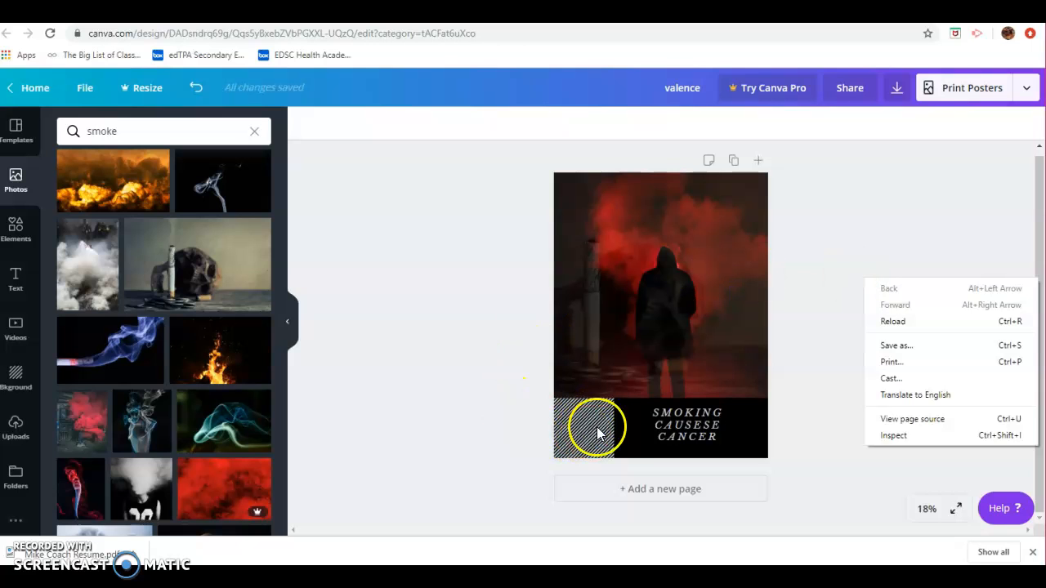
- Search the elements for "cigarette" in place of the silhouettes search
left_click(23, 240)
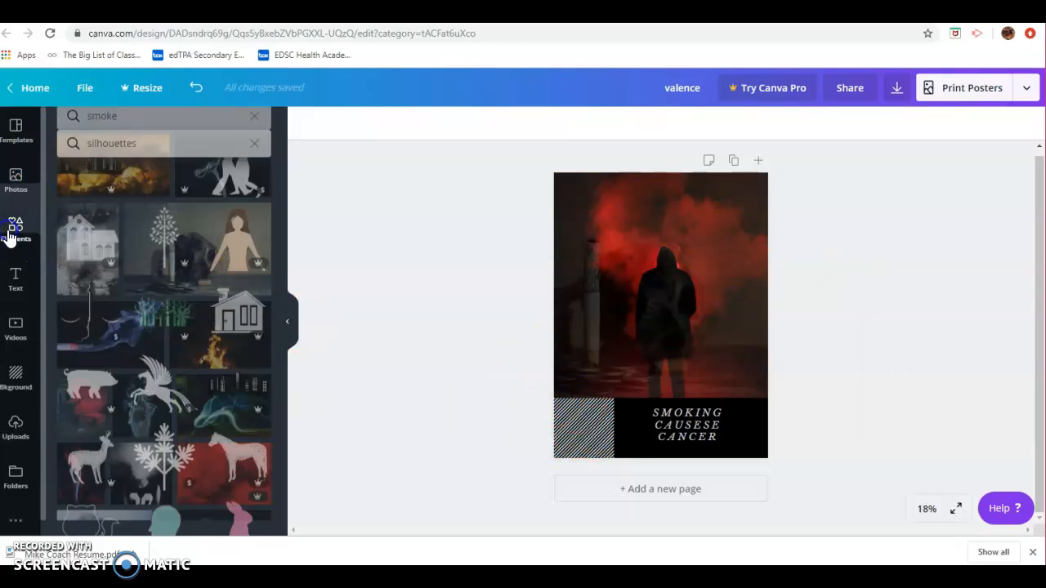
left_click(143, 124)
left_click_drag(143, 124, 72, 133)
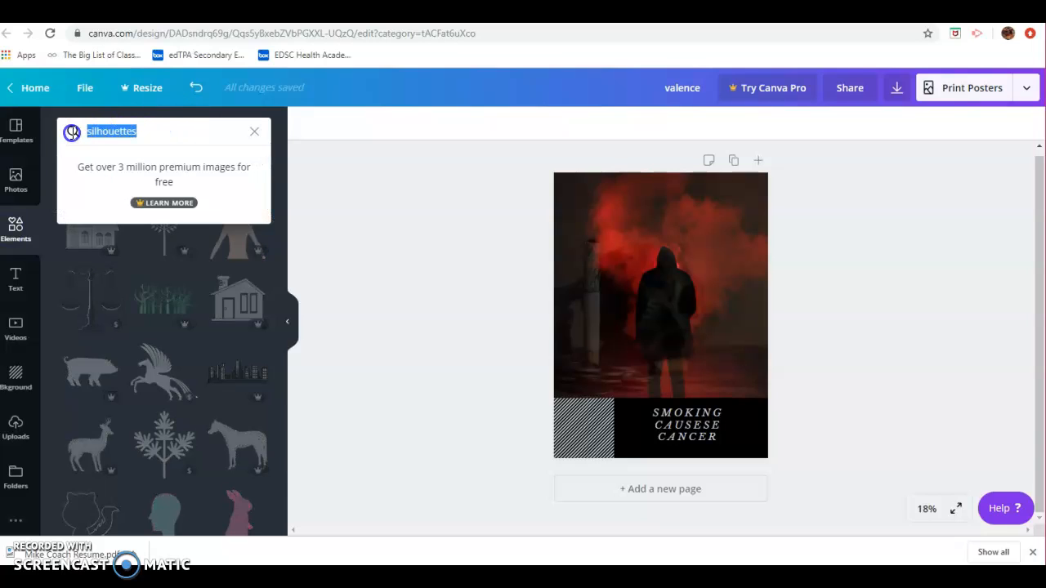
type("cigaret")
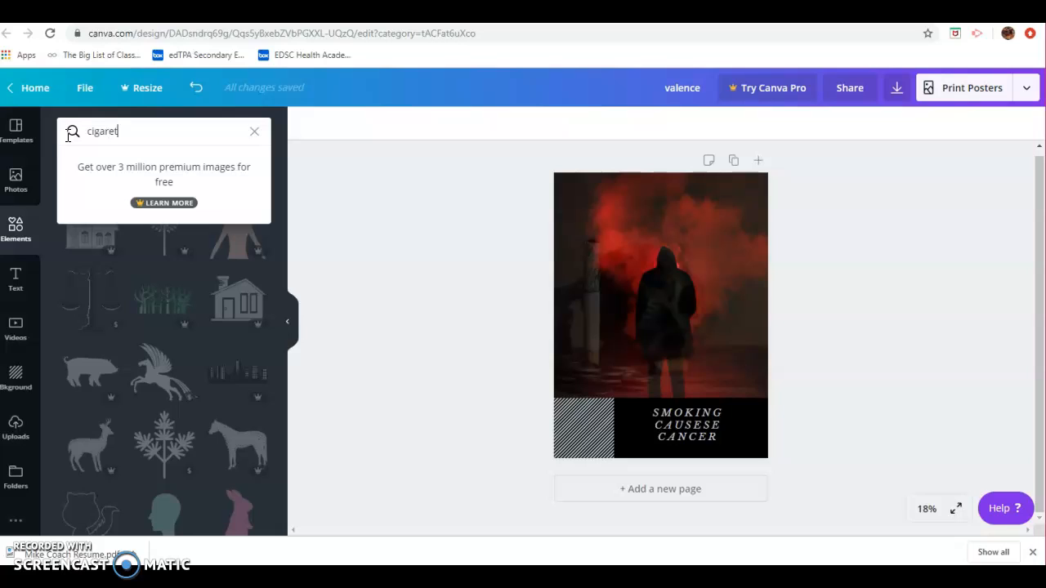
type("ete")
key("BackSpace")
key("BackSpace")
key("BackSpace")
type("tw")
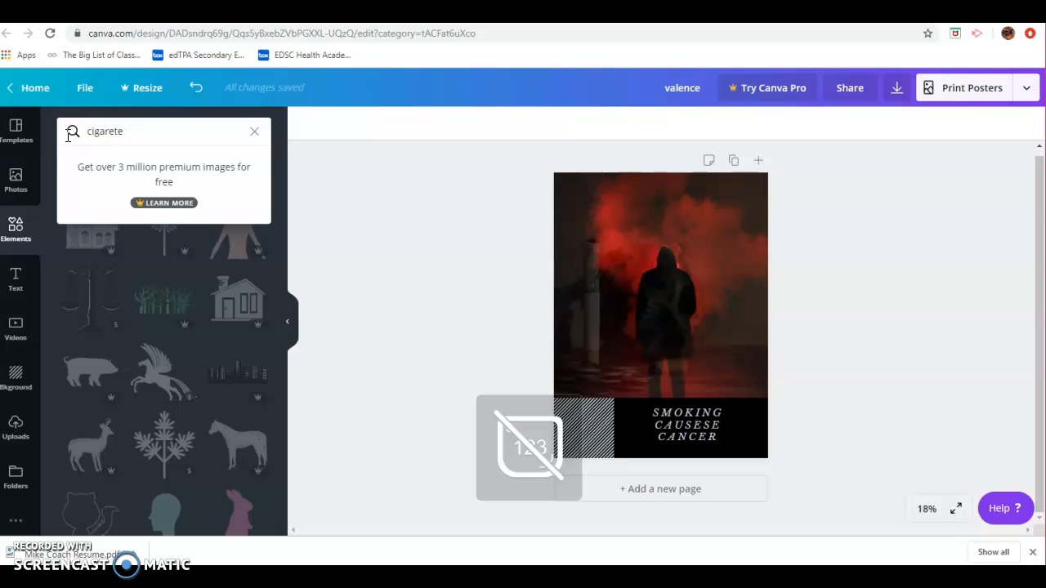
type("e")
key("Return")
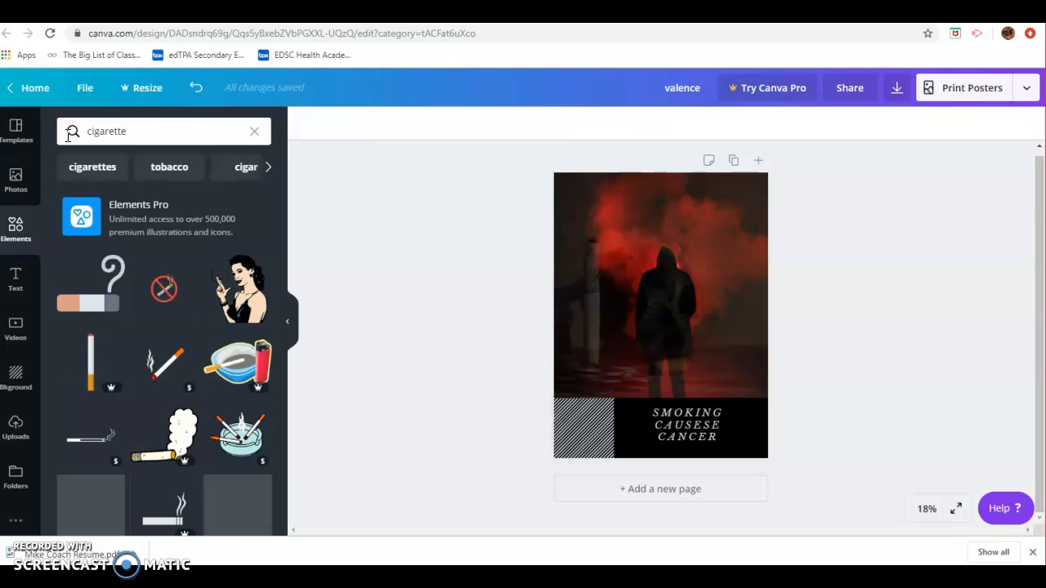
- Add the red no-smoking sign graphic to the poster, shrink it and centre it on the striped square
left_click(161, 305)
left_click_drag(161, 305, 561, 374)
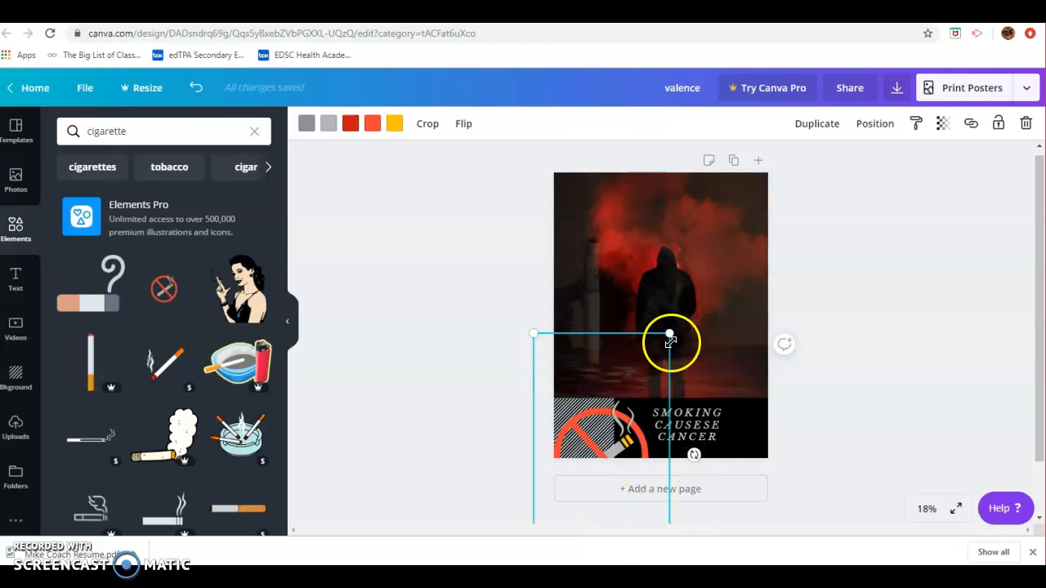
left_click_drag(623, 434, 625, 325)
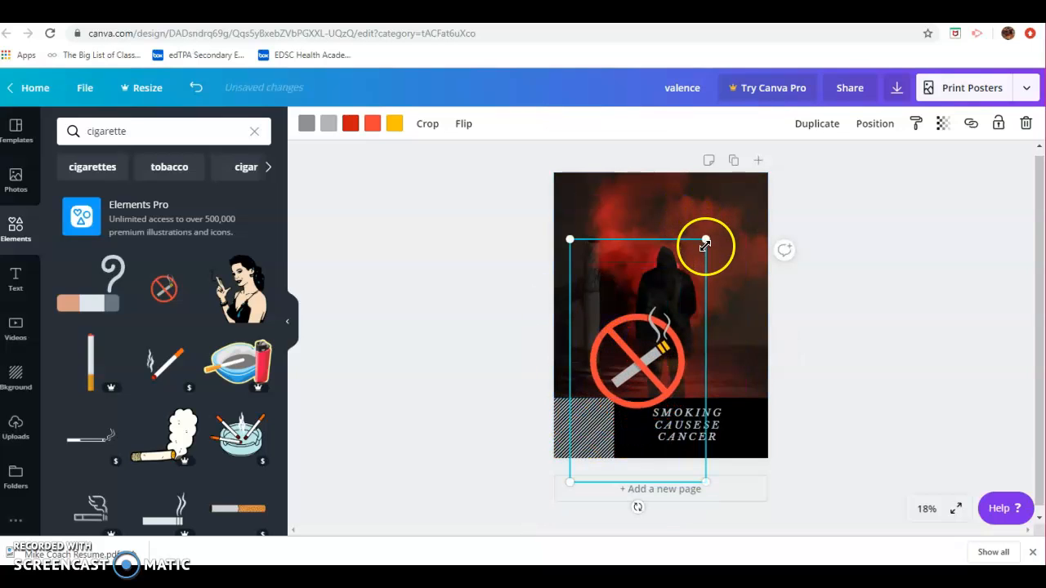
left_click_drag(707, 238, 569, 377)
left_click_drag(584, 437, 573, 421)
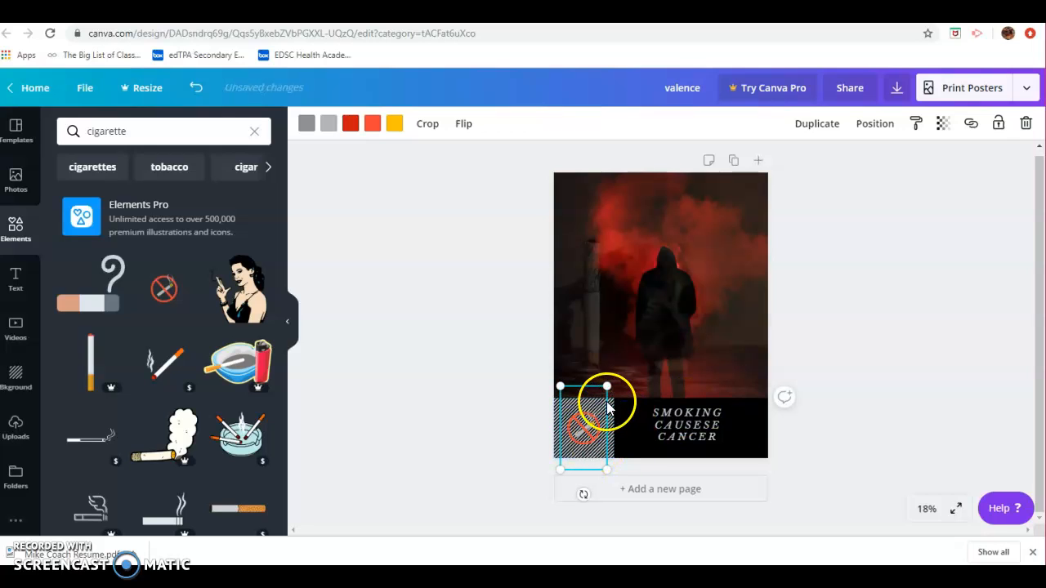
- Set the striped square's transparency to 36 behind the no-smoking sign
left_click(611, 411)
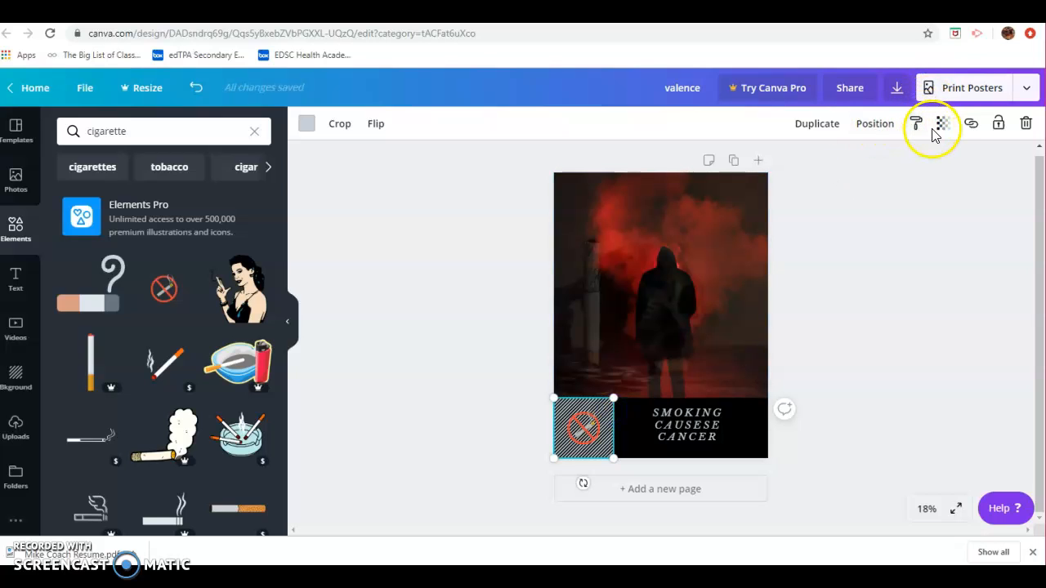
left_click(940, 126)
left_click_drag(913, 167, 853, 168)
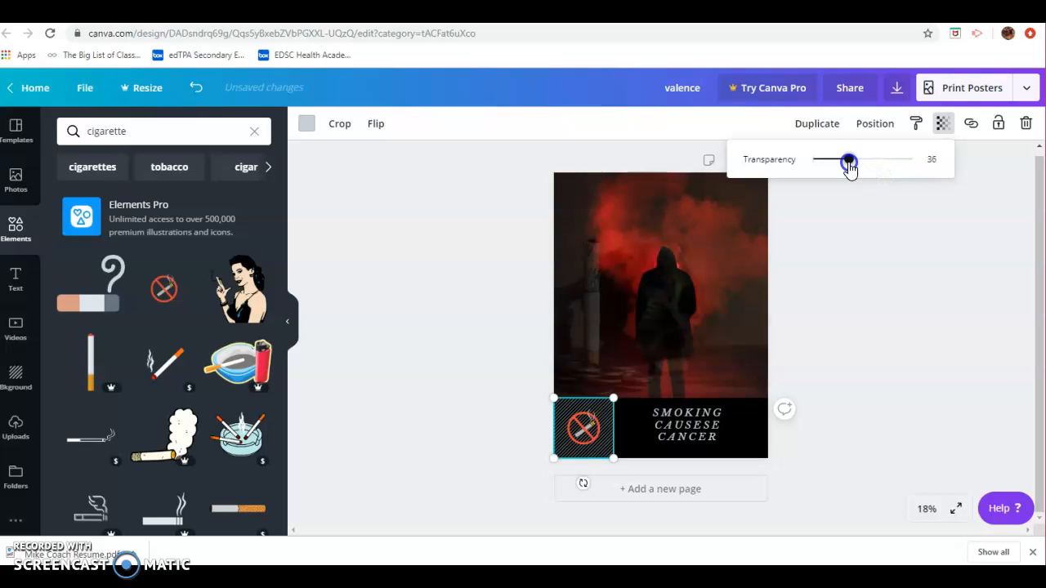
- Recolour the orange-red part of the no-smoking sign with the darker red from the document colours
left_click(584, 425)
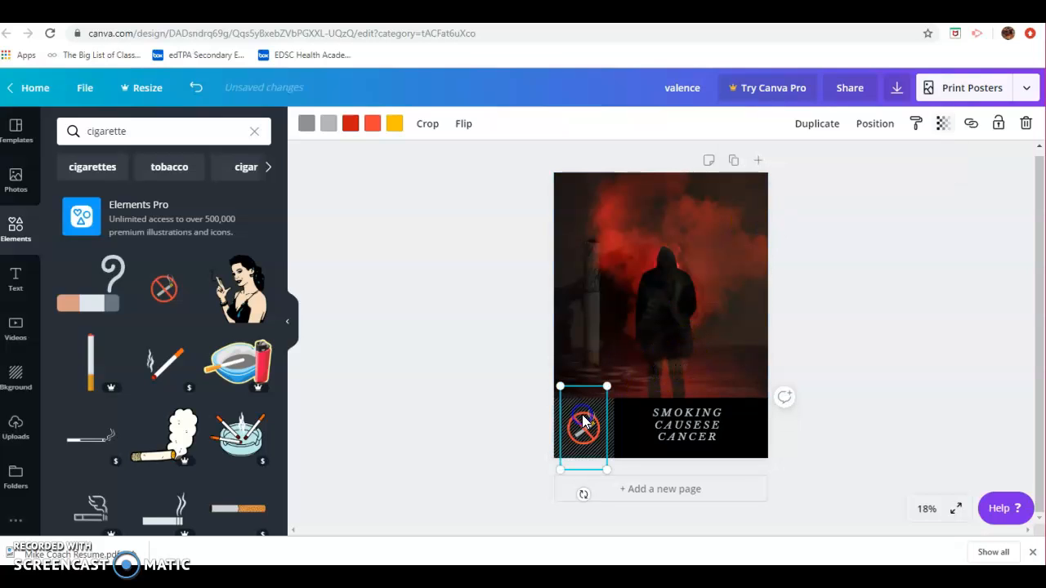
left_click(350, 124)
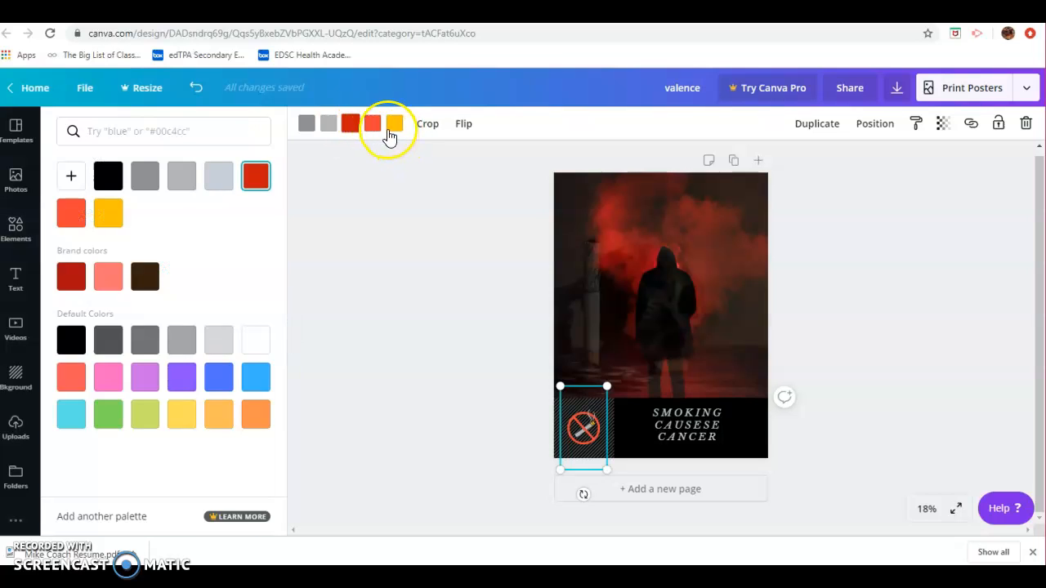
left_click(372, 127)
left_click(256, 176)
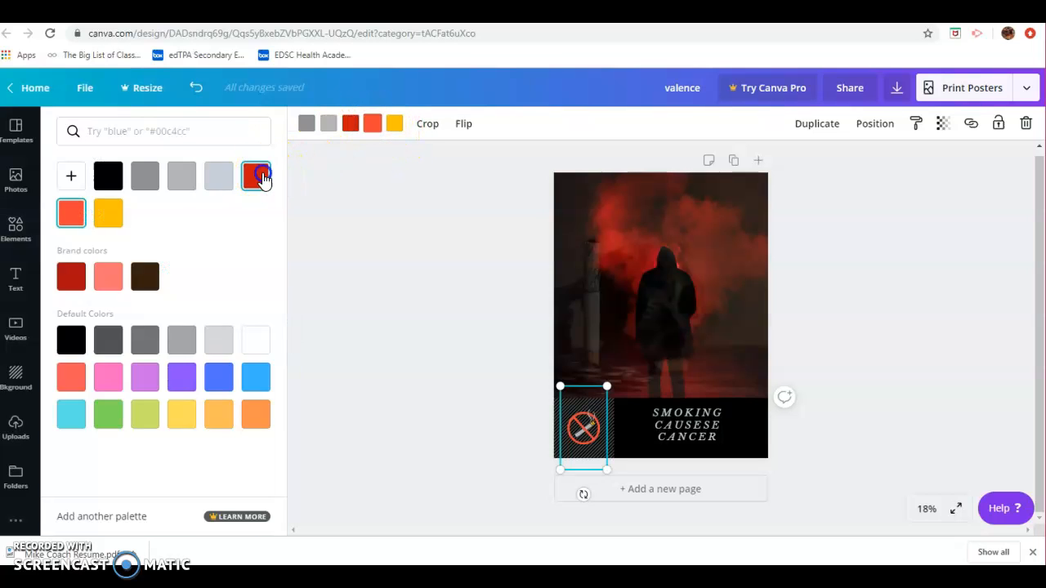
left_click(414, 380)
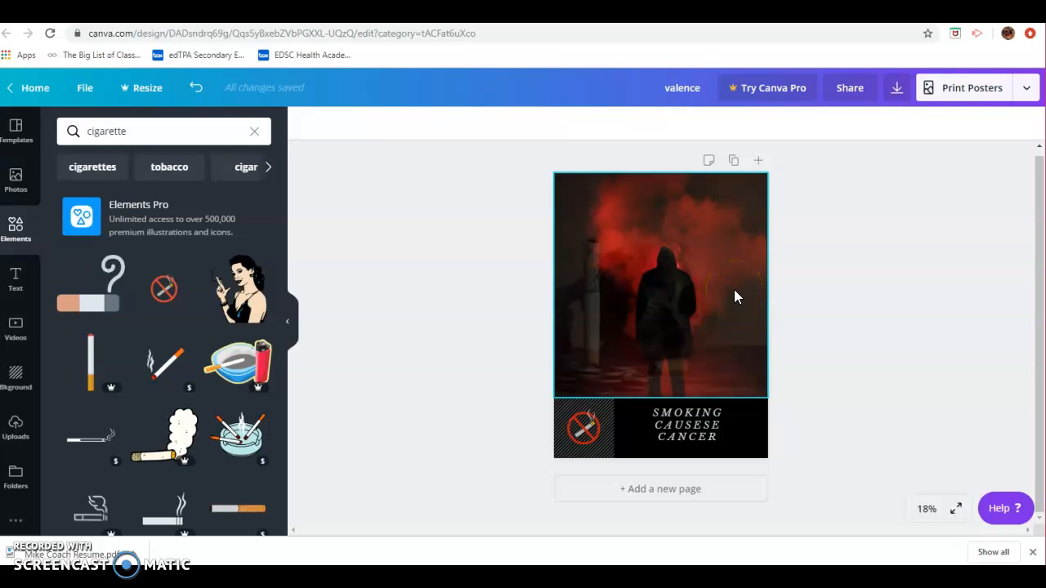
- Download the poster with the PDF Print file type and close the print offer
left_click(897, 91)
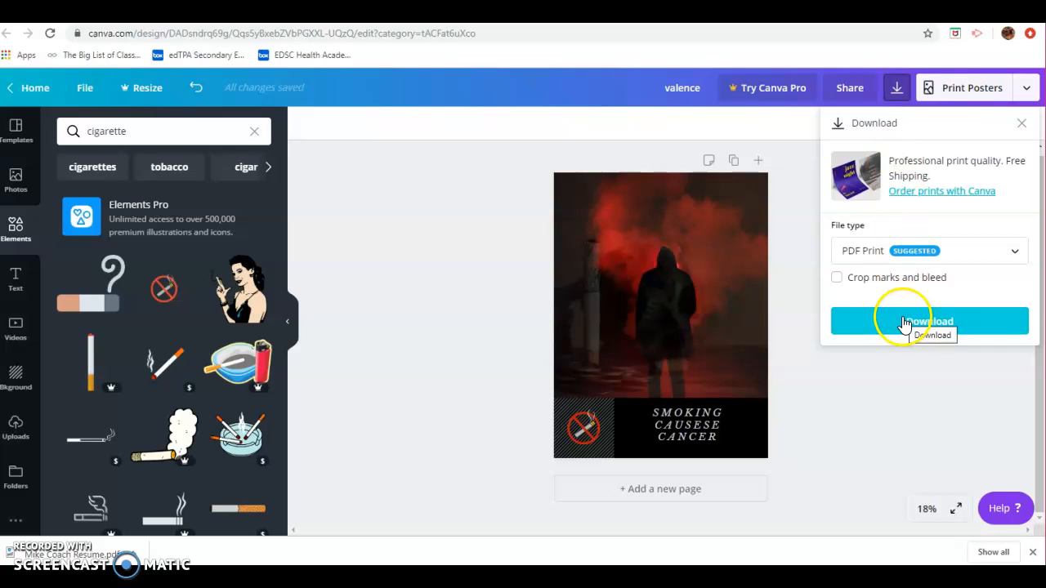
left_click(952, 249)
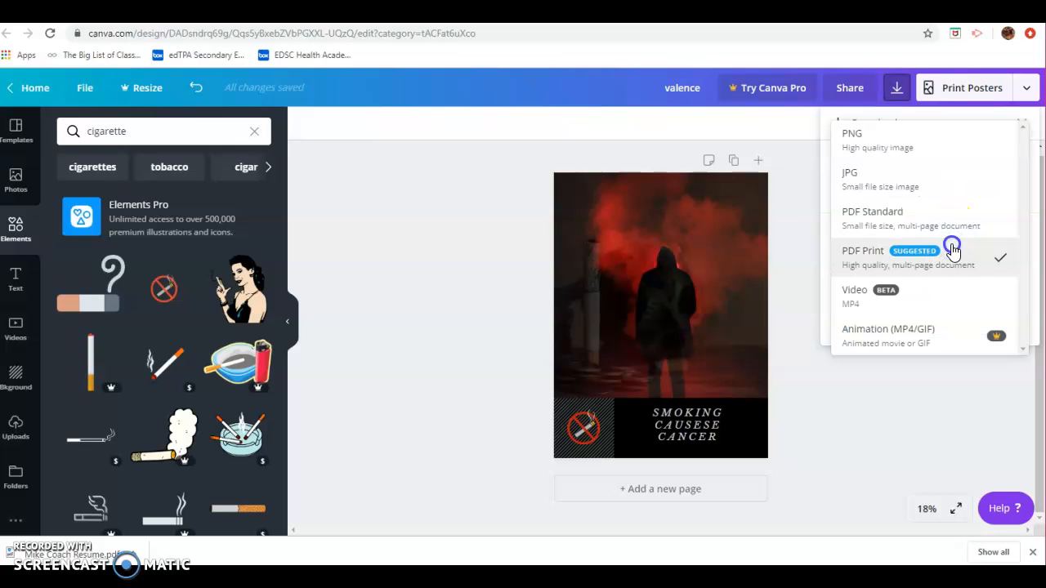
left_click(952, 249)
left_click(910, 325)
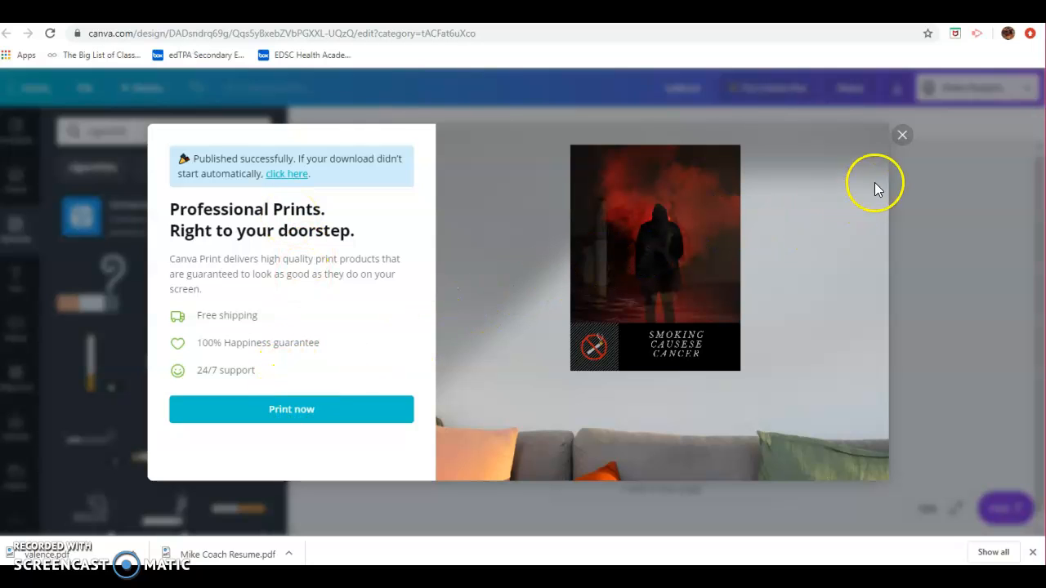
left_click(903, 137)
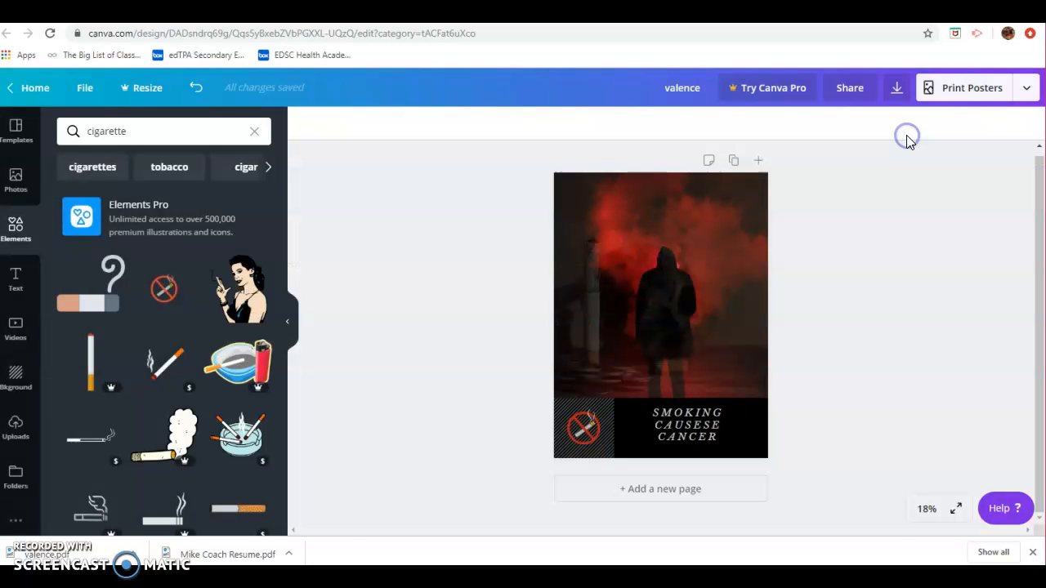